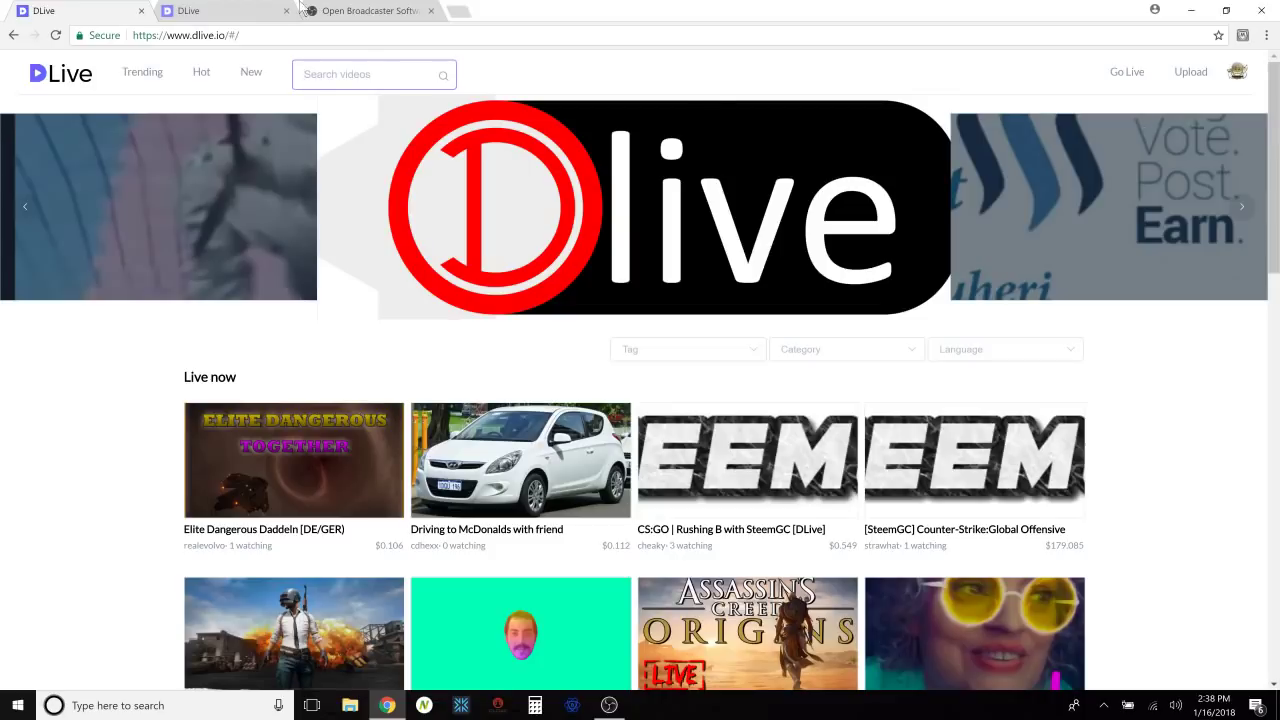
# Switch to DLive's Go Live page, check the OBS Studio download tab, and return to DLive.
pyautogui.click(204, 10)
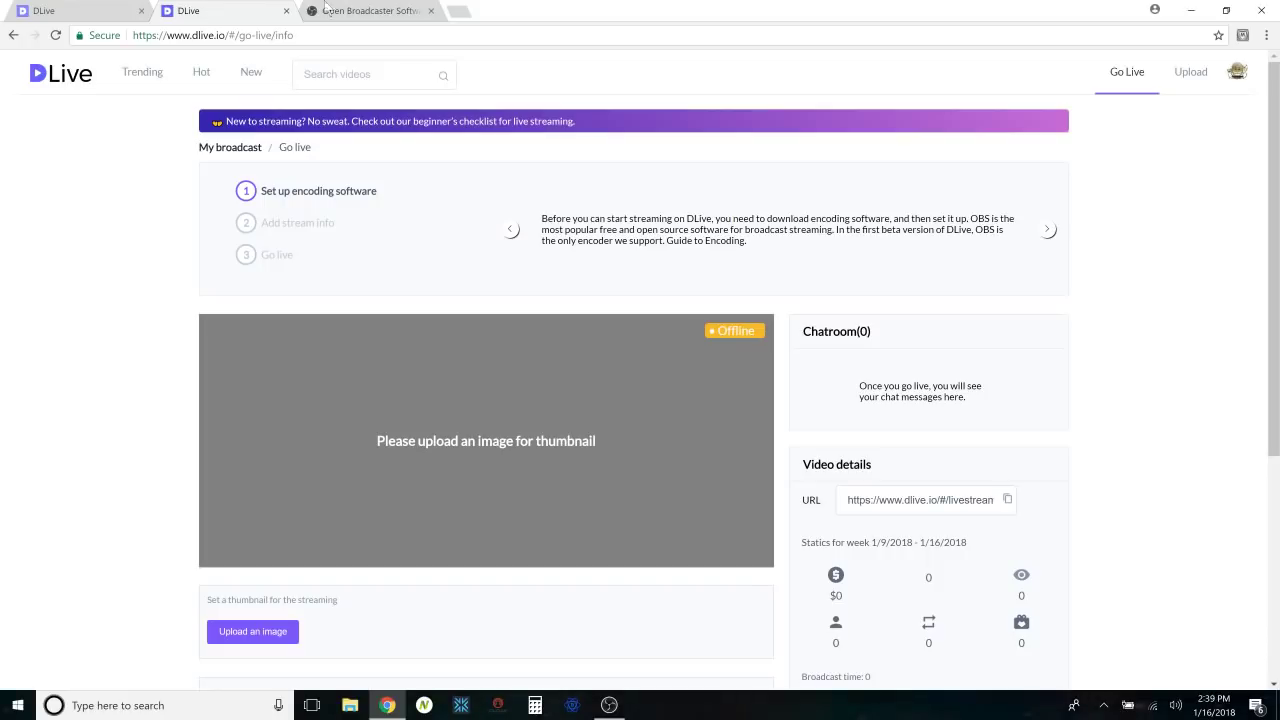
pyautogui.click(367, 9)
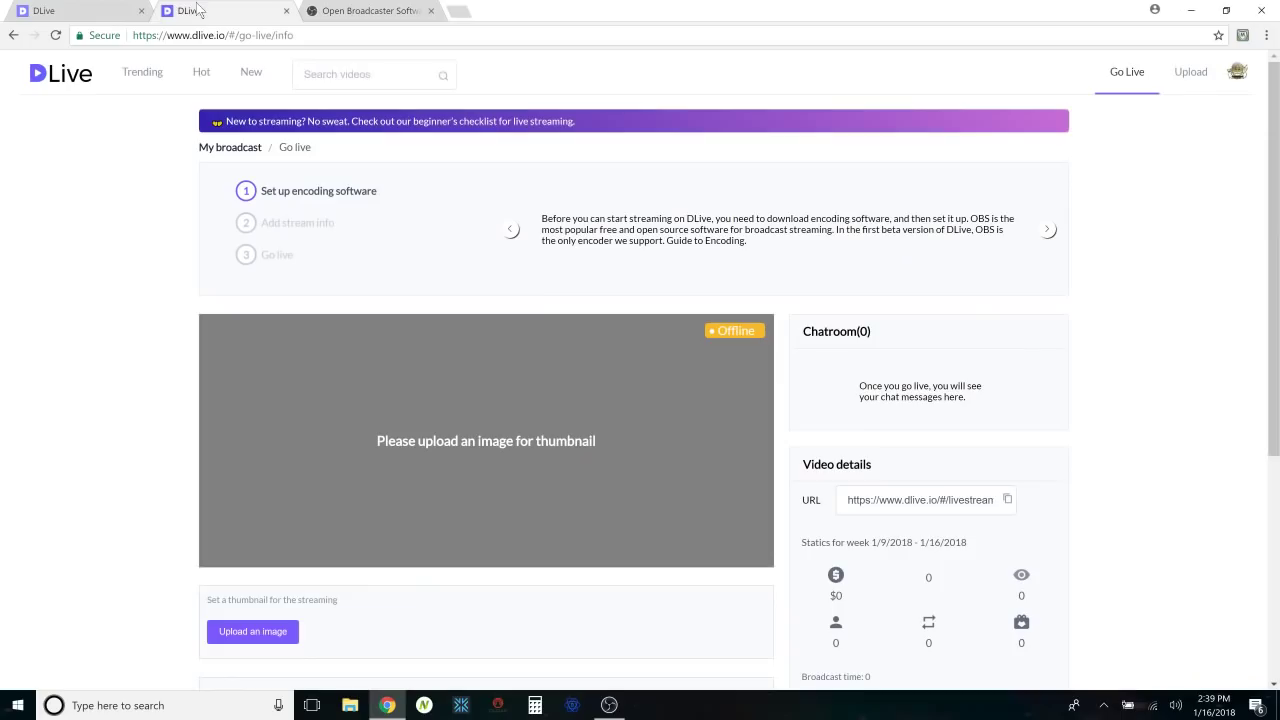
pyautogui.click(199, 10)
# Upload the DLive Stream Test image as the stream thumbnail.
pyautogui.click(277, 634)
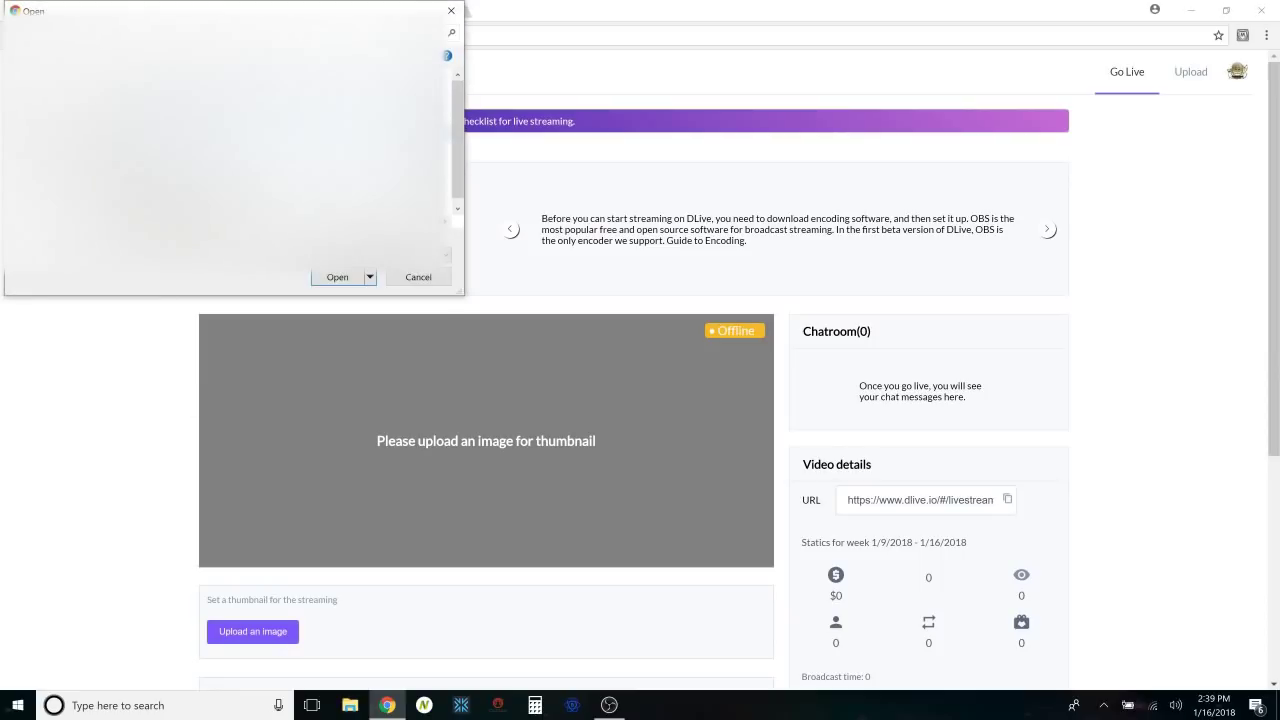
pyautogui.click(343, 280)
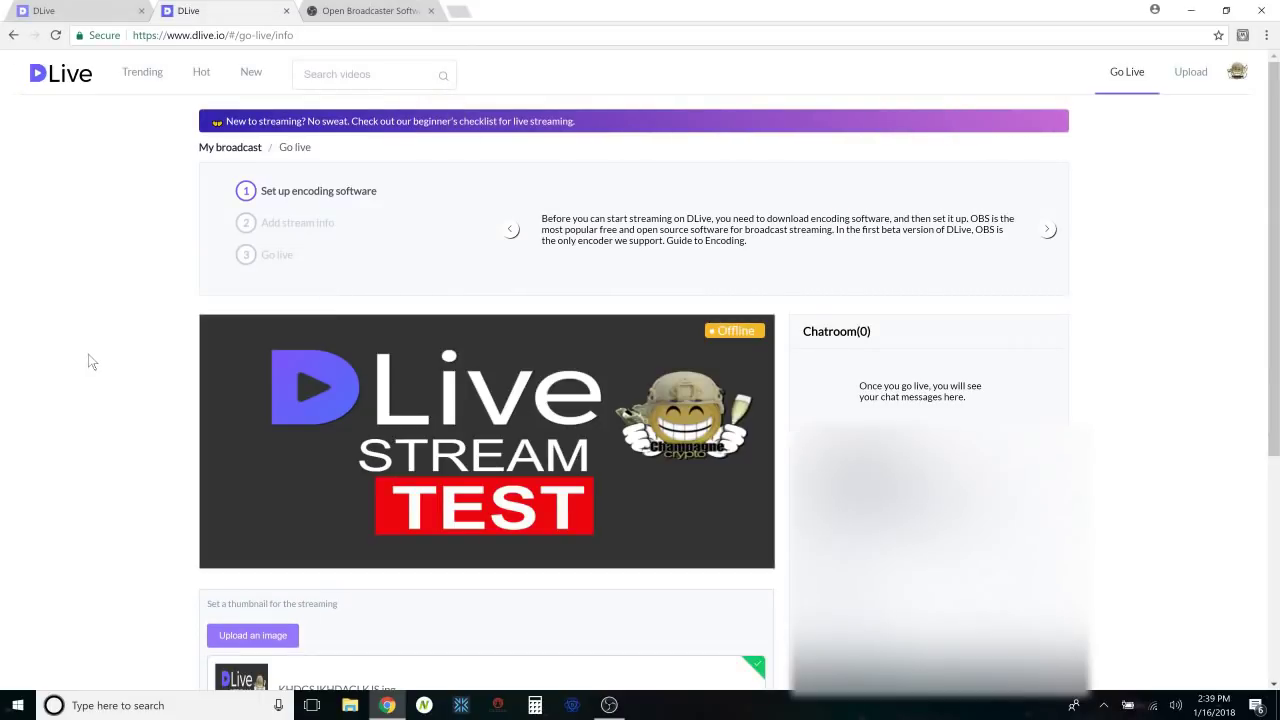
pyautogui.scroll(-3, 125, 398)
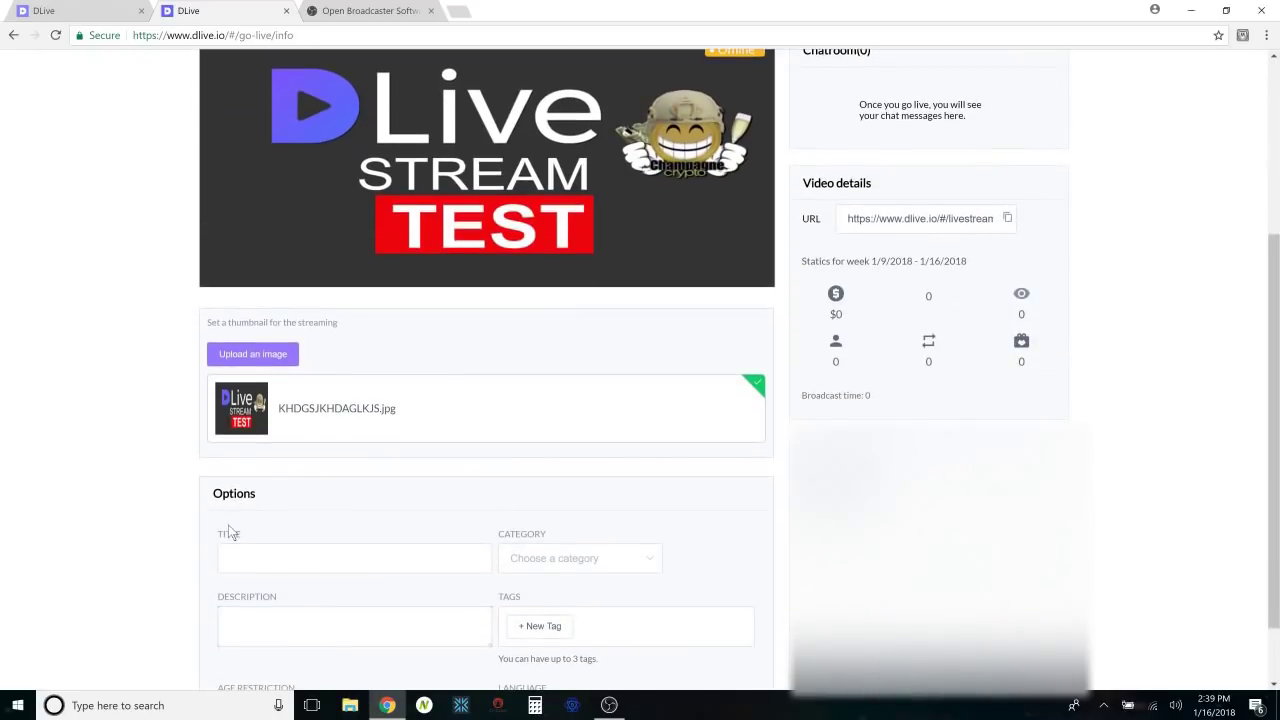
# Title the stream DLIVE STREAM TEST and bring OBS Studio to the front.
pyautogui.click(306, 561)
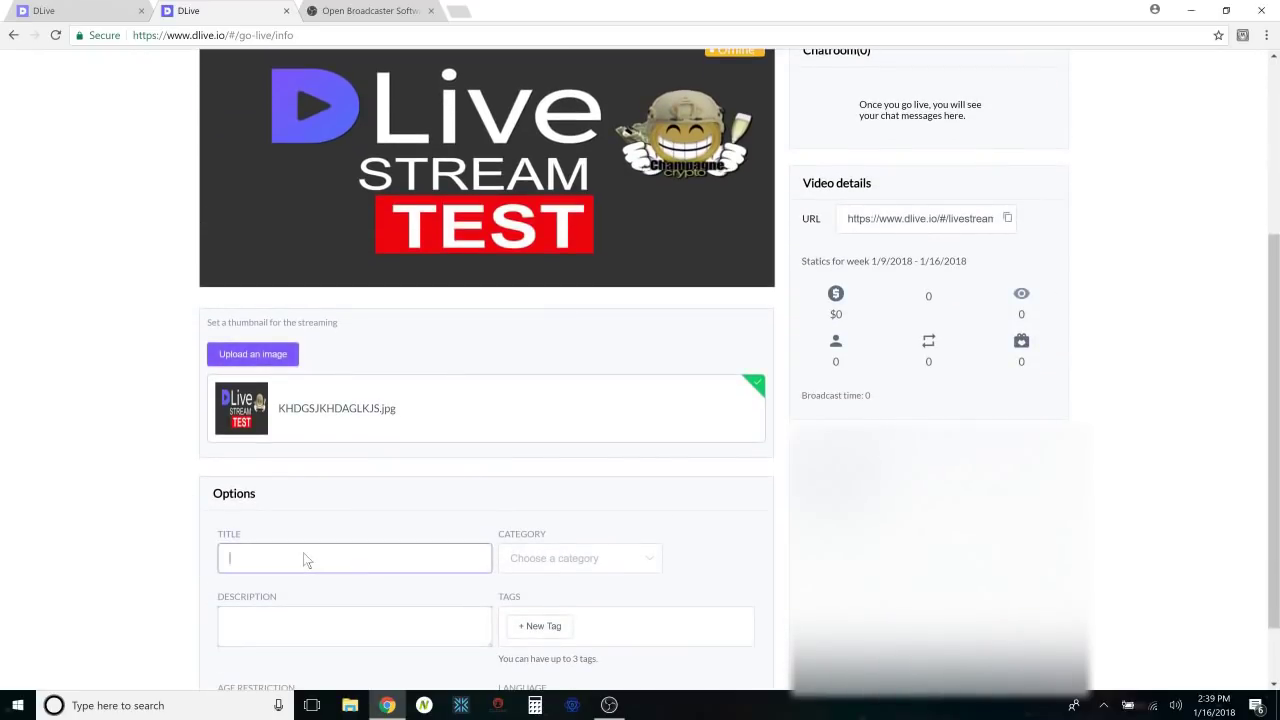
pyautogui.write('DLIVE STREAM TEST')
pyautogui.scroll(-2, 1104, 509)
pyautogui.scroll(1, 1104, 509)
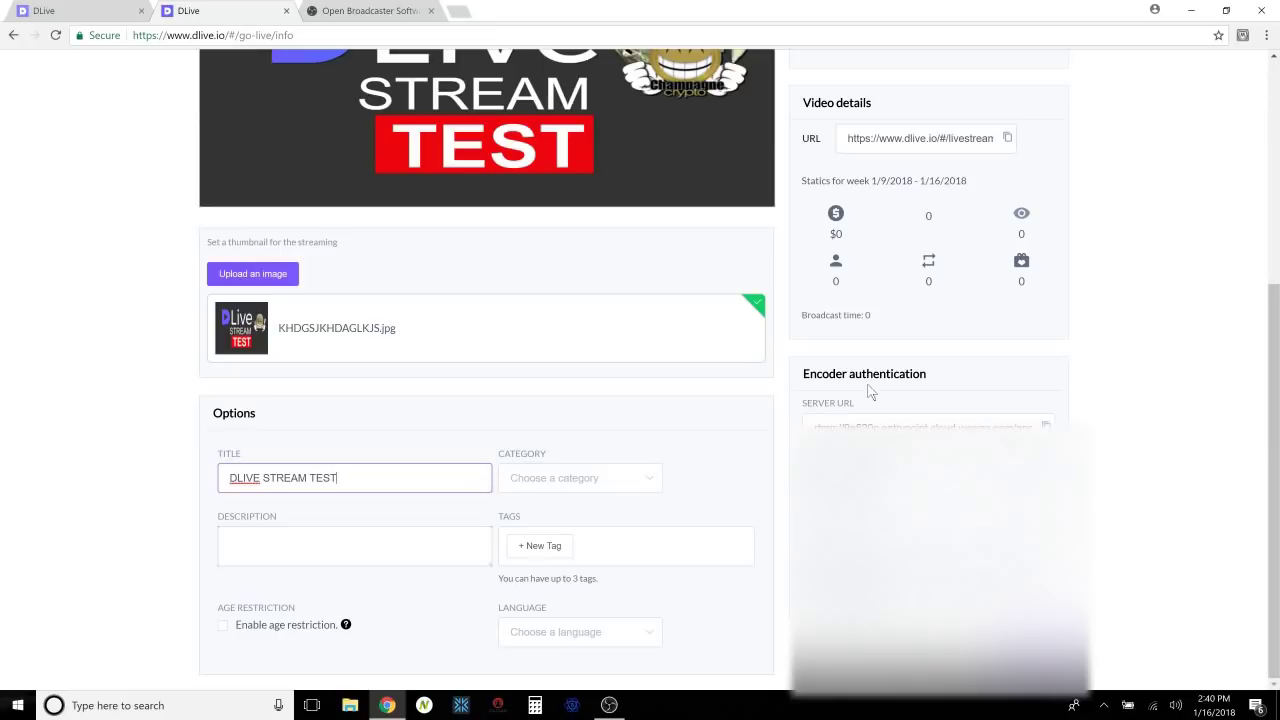
pyautogui.click(612, 708)
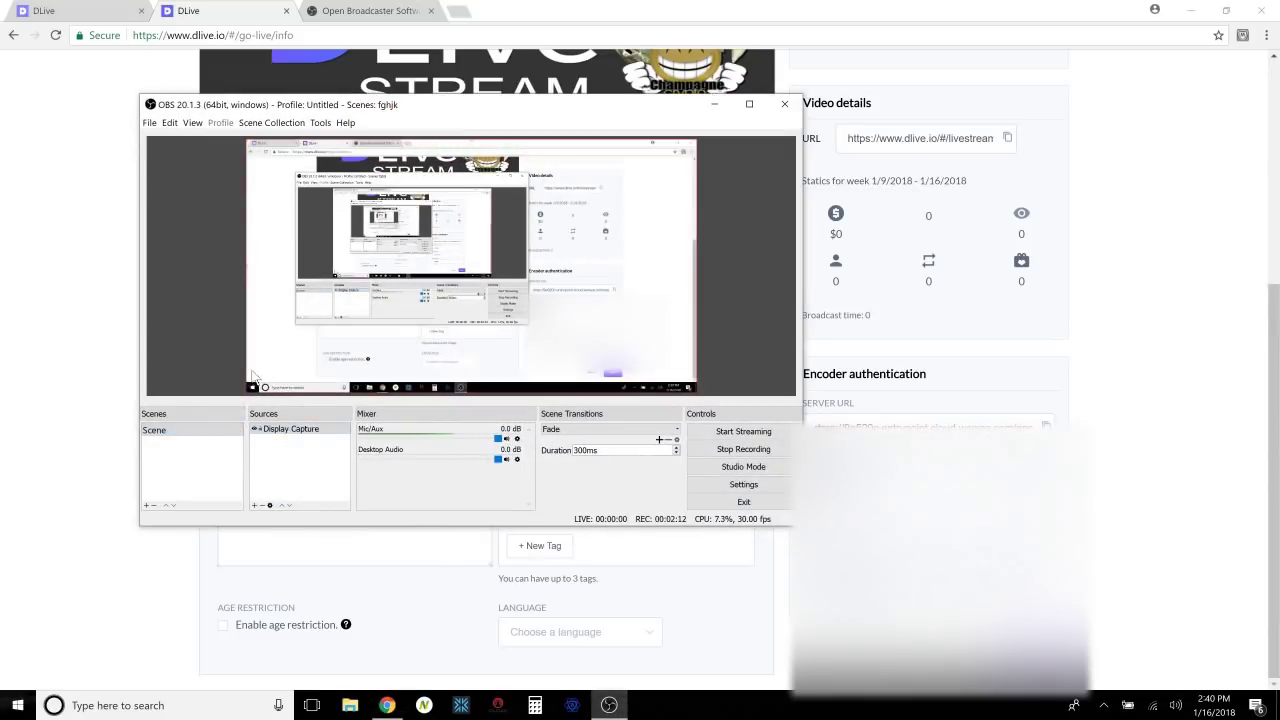
# Select the Display Capture source and open the OBS Settings dialog.
pyautogui.click(325, 430)
pyautogui.click(742, 486)
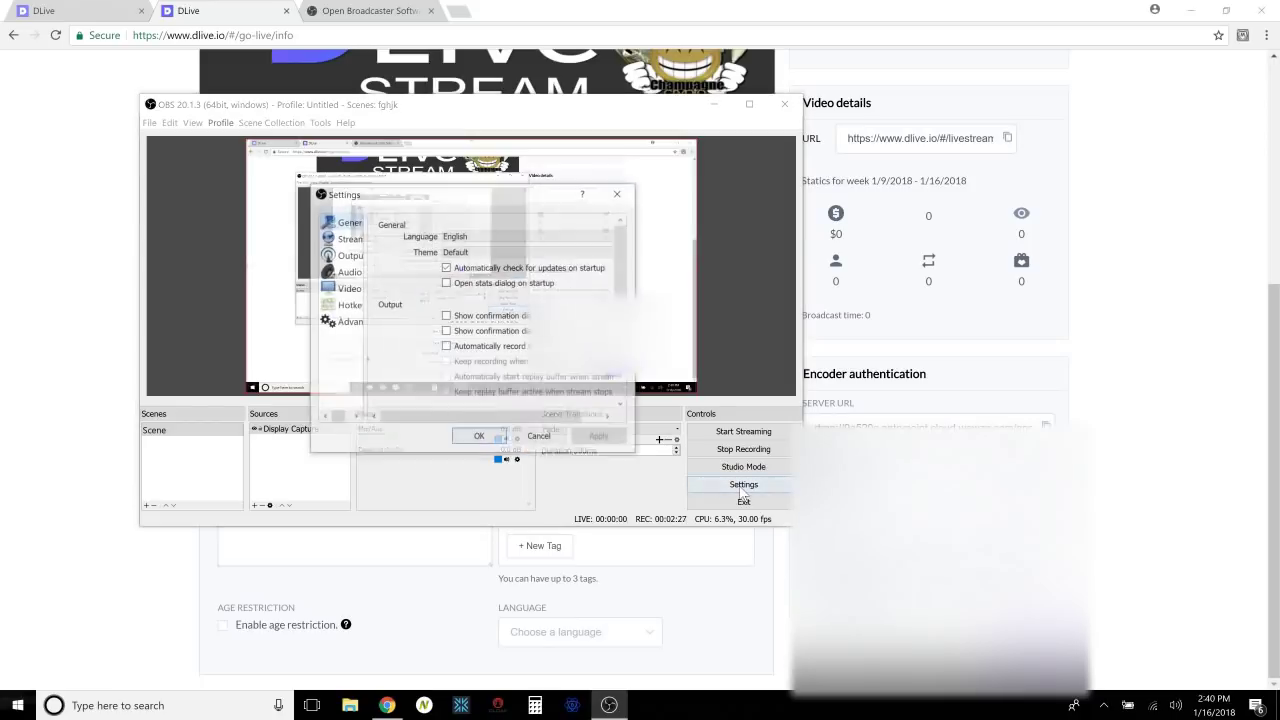
# Set the OBS stream type to Custom and paste in the DLive server URL.
pyautogui.click(343, 242)
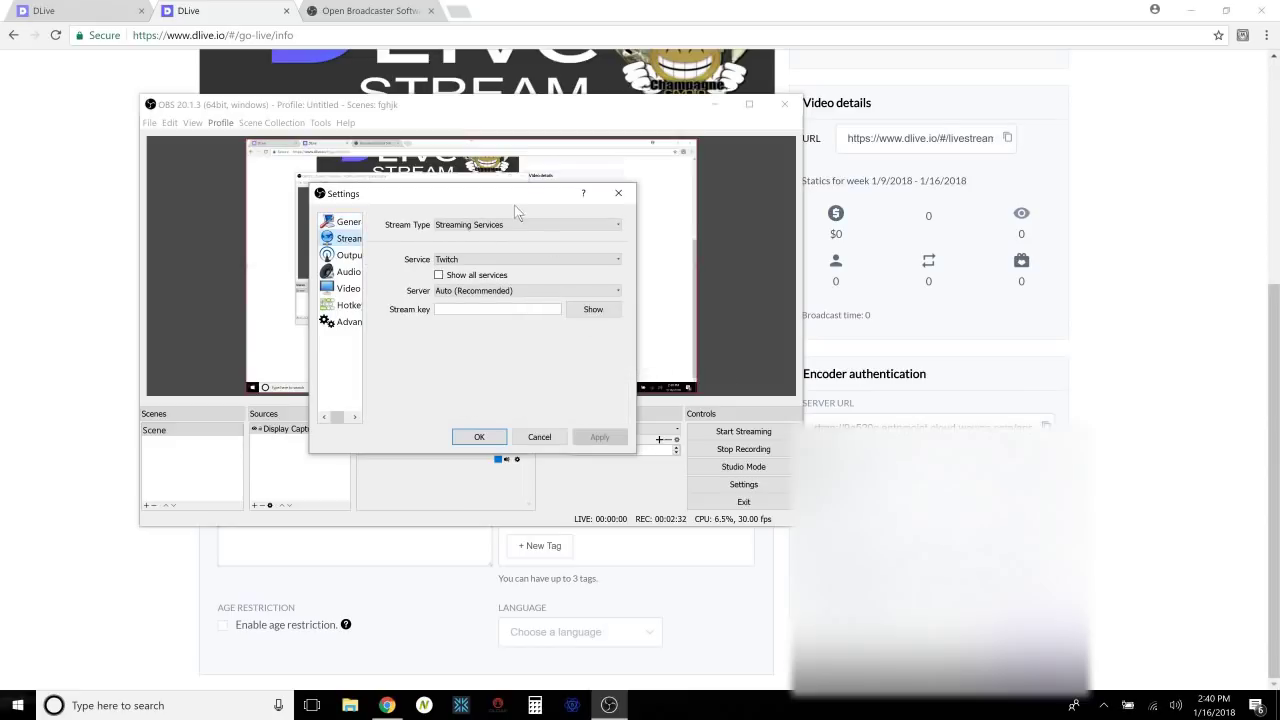
pyautogui.click(522, 228)
pyautogui.click(515, 245)
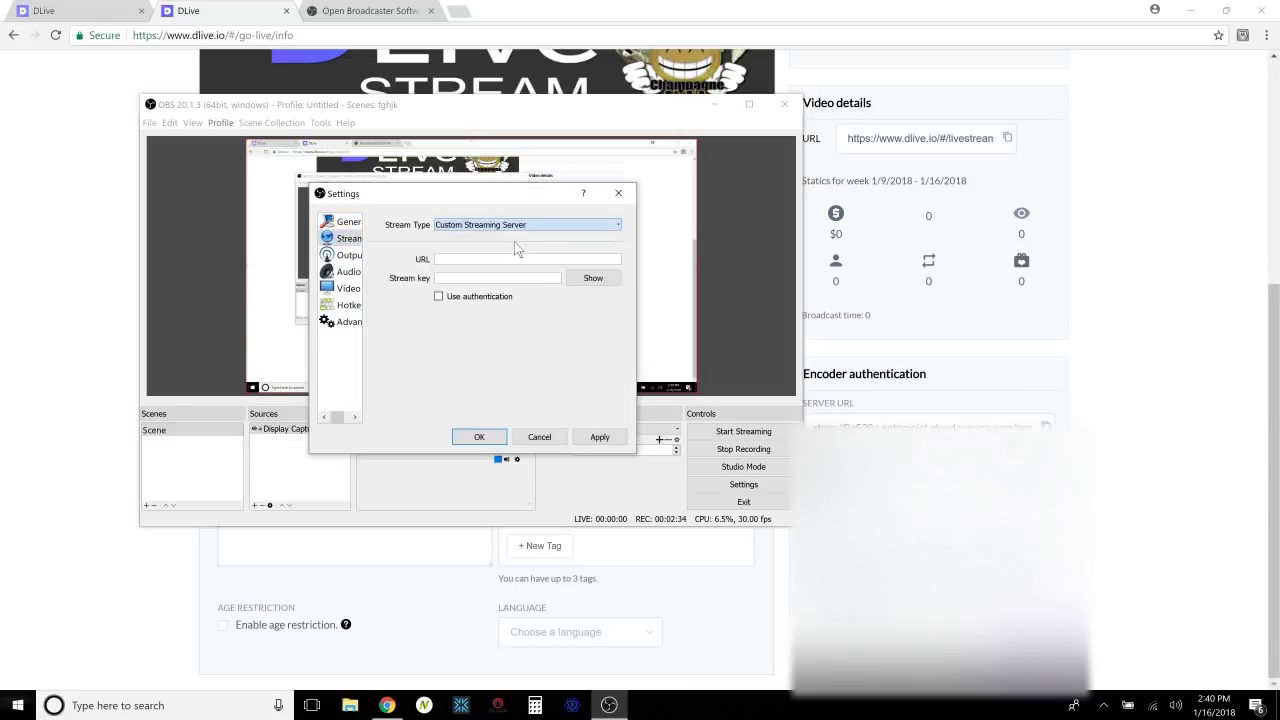
pyautogui.click(920, 425)
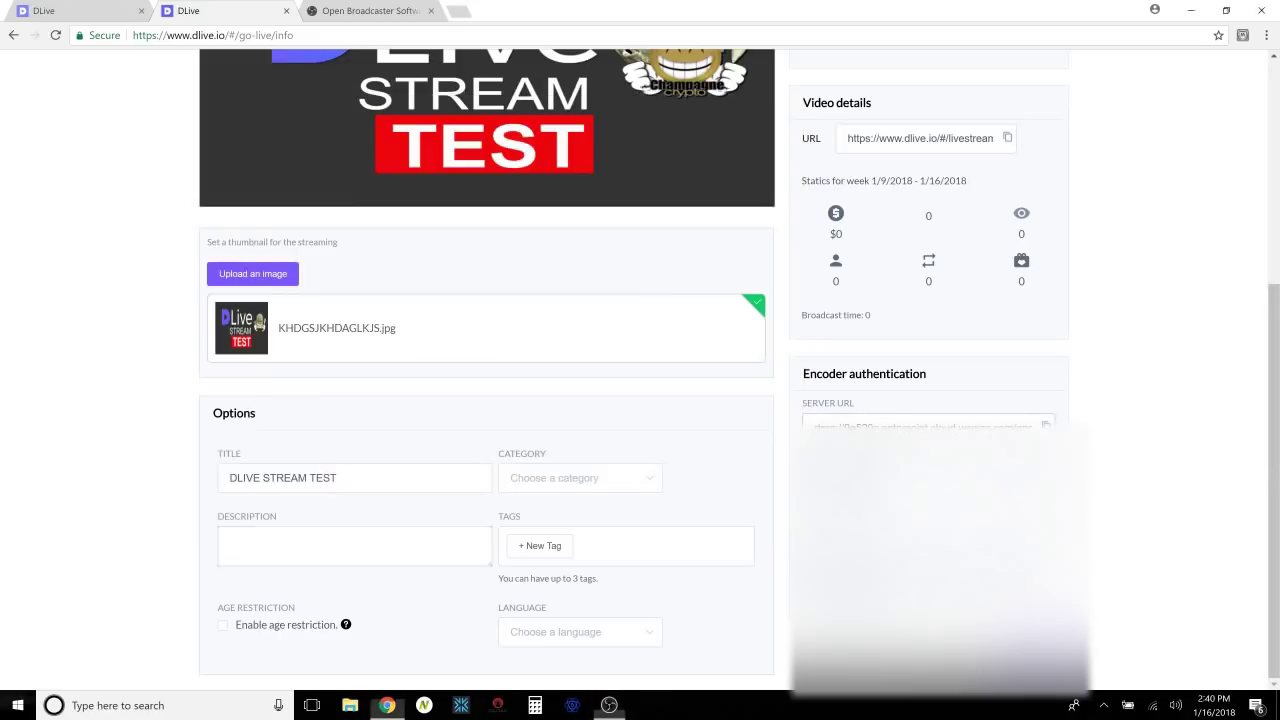
pyautogui.tripleClick(920, 425)
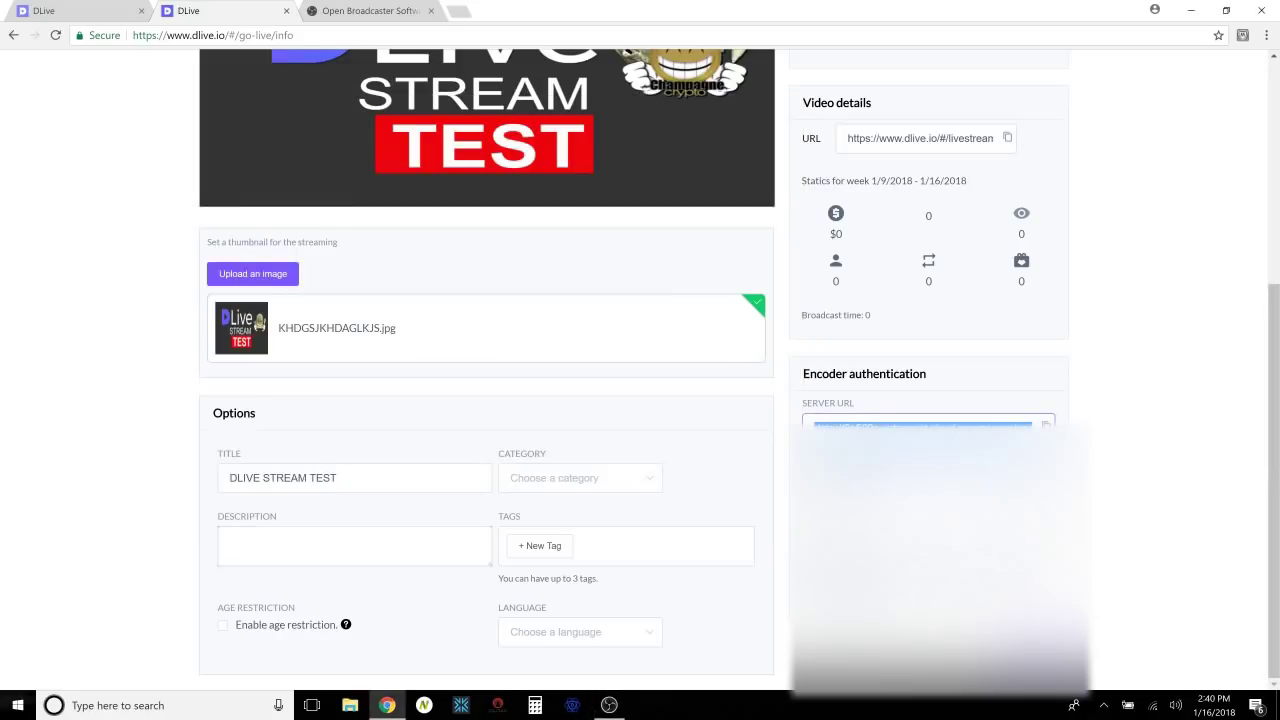
pyautogui.click(609, 705)
pyautogui.click(470, 260)
pyautogui.write('rtmp://9e520c.entrypoint.cloud.wowza.com/app-3d41')
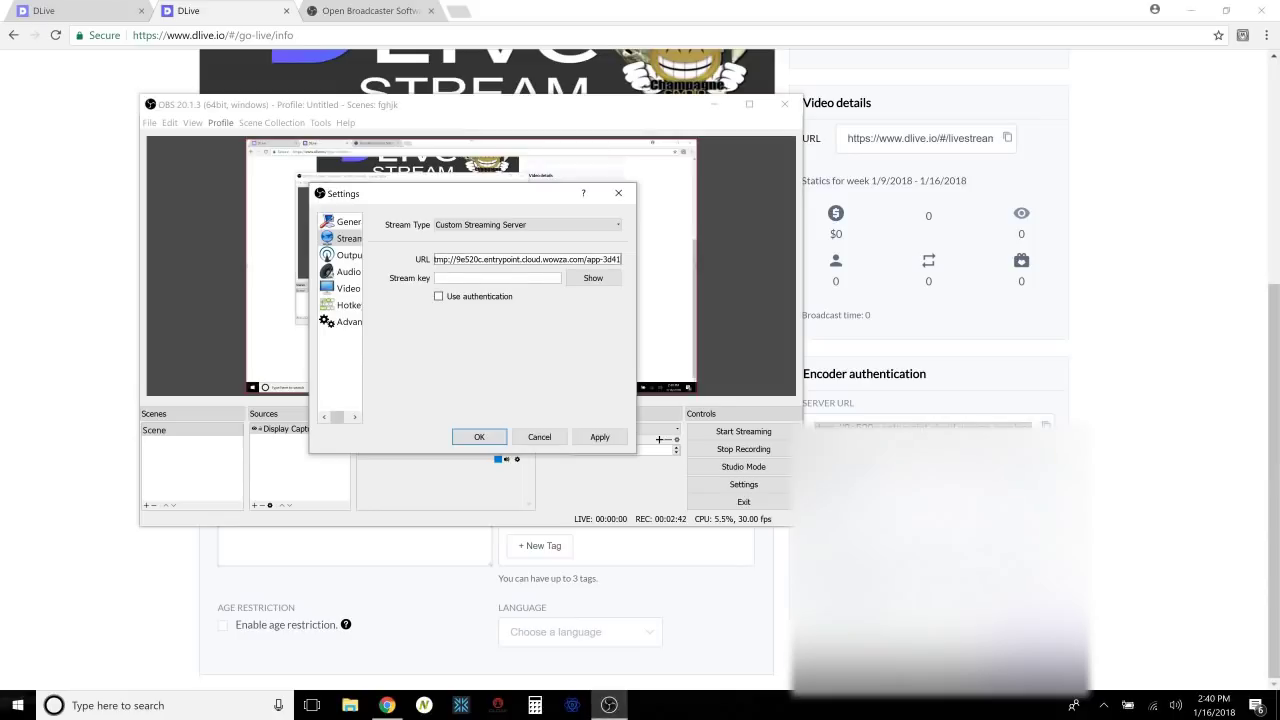
# Paste the DLive stream key into the Stream Key field.
pyautogui.hotkey('alt', 'Tab')
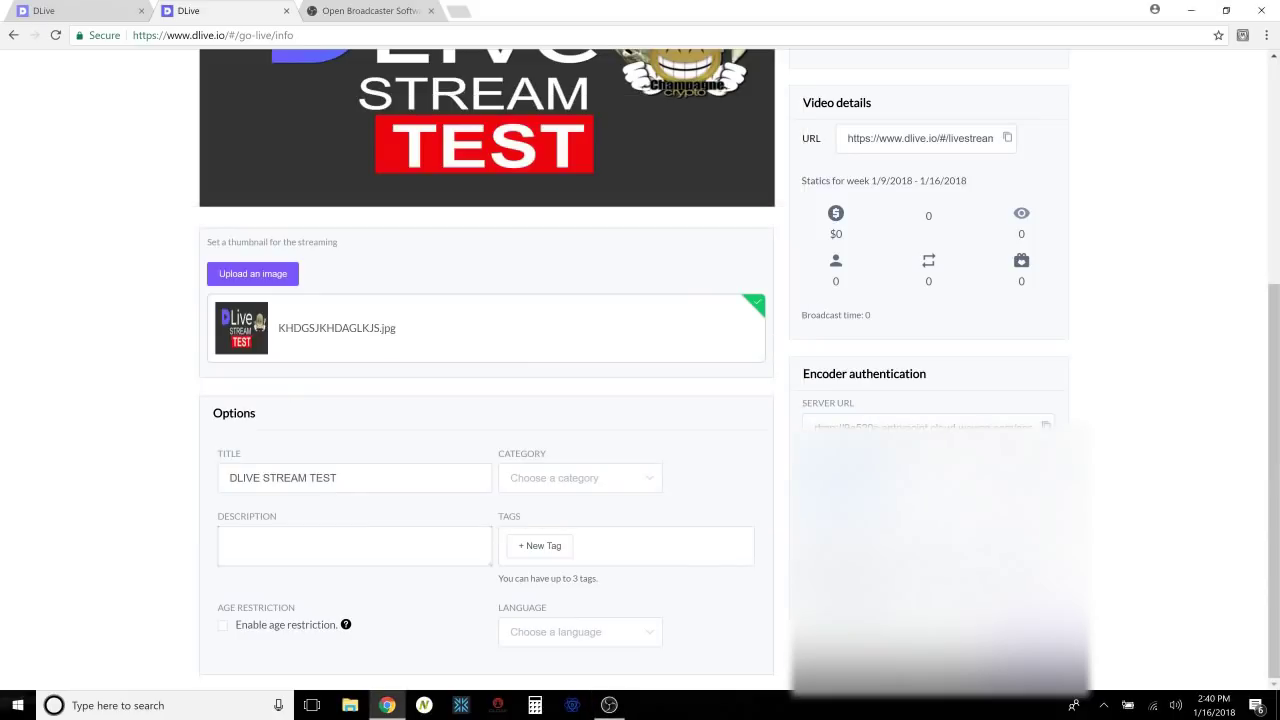
pyautogui.click(609, 705)
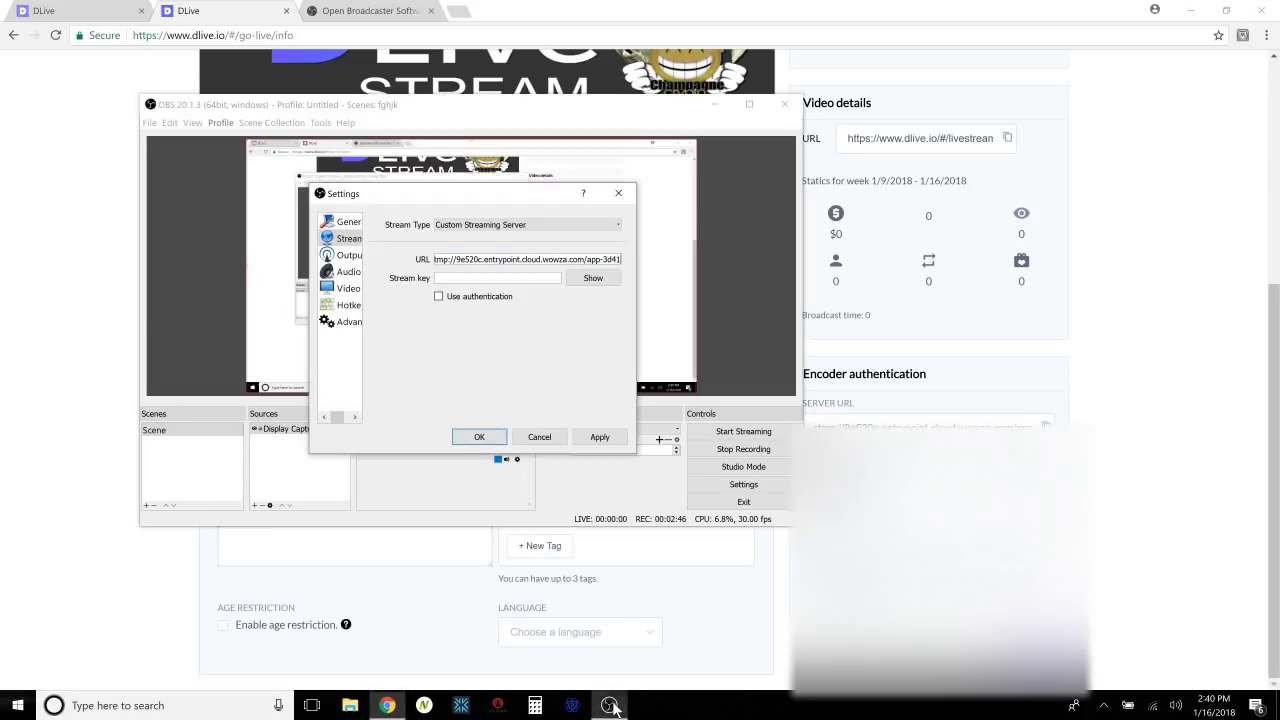
pyautogui.press('Tab')
pyautogui.hotkey('ctrl', 'v')
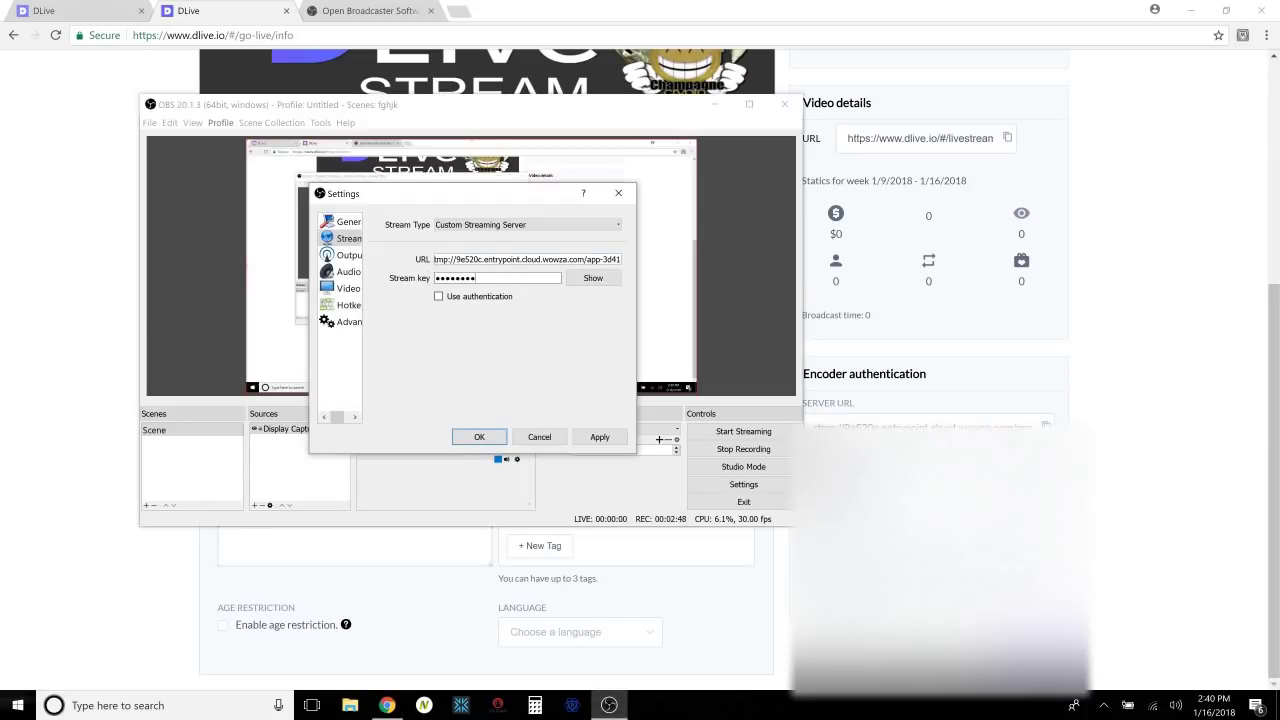
# Enable server authentication and paste in the account username.
pyautogui.click(438, 296)
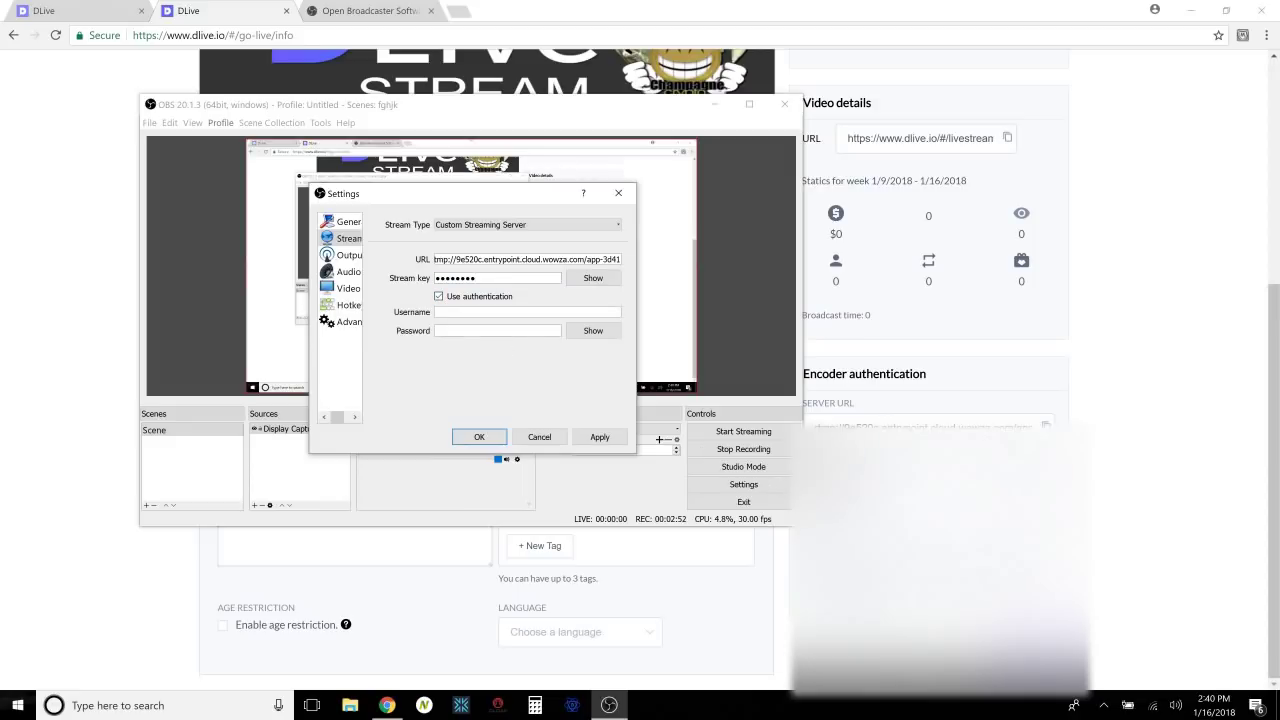
pyautogui.click(770, 538)
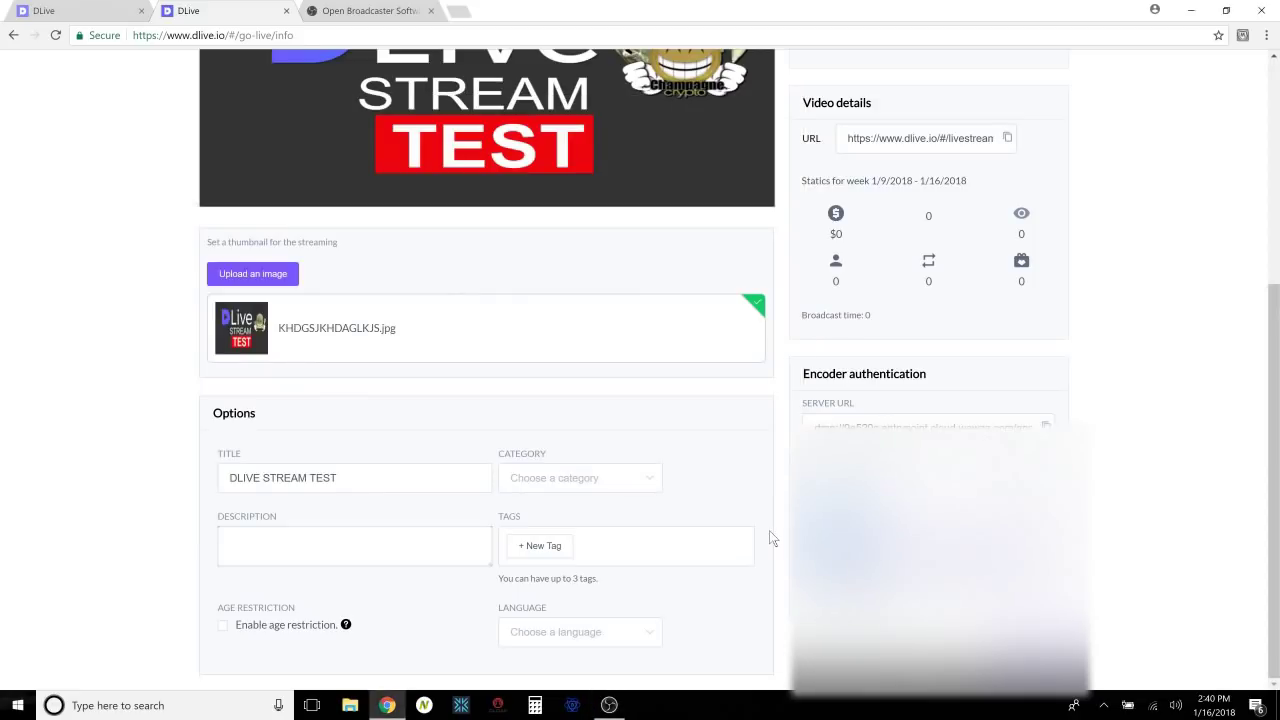
pyautogui.click(609, 705)
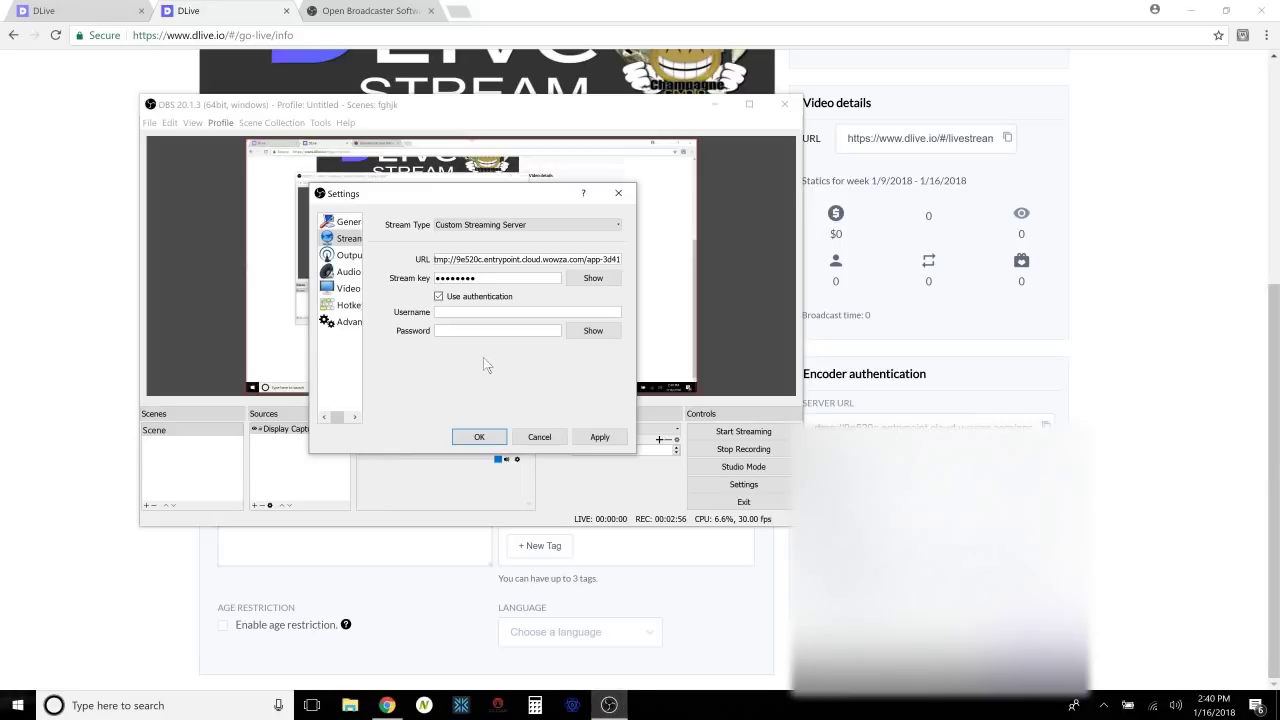
pyautogui.click(451, 313)
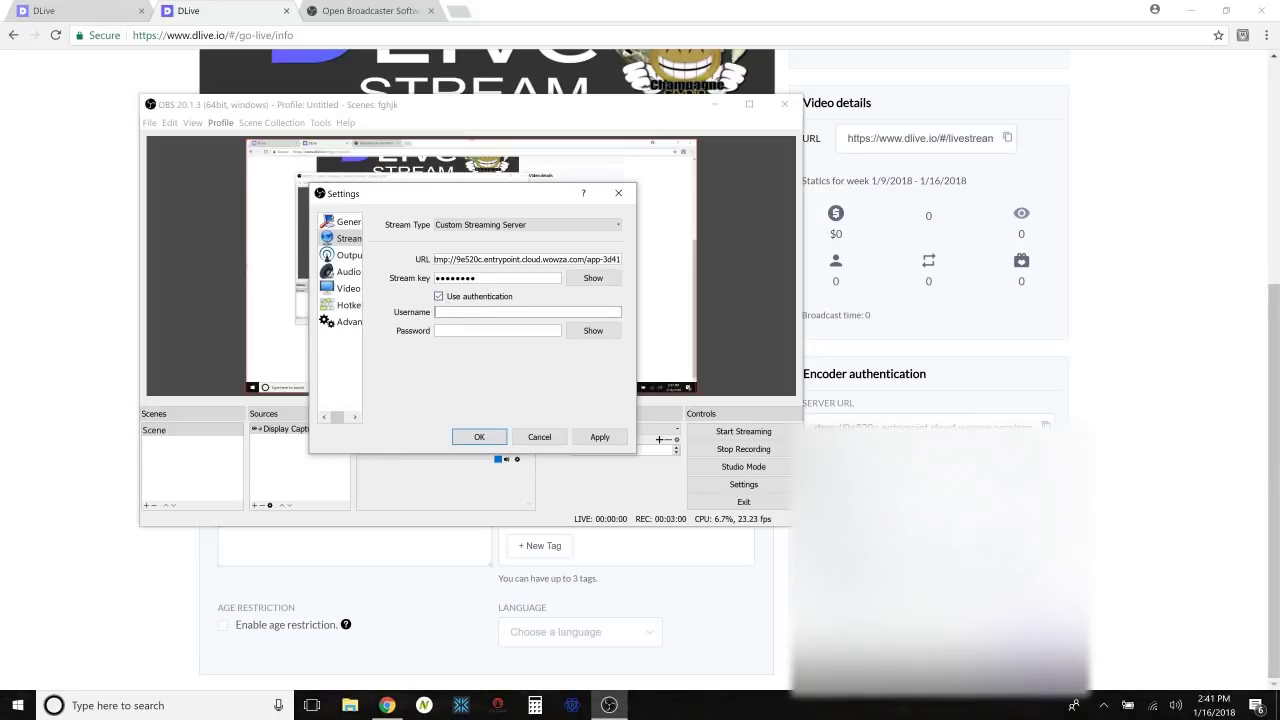
pyautogui.hotkey('alt', 'Tab')
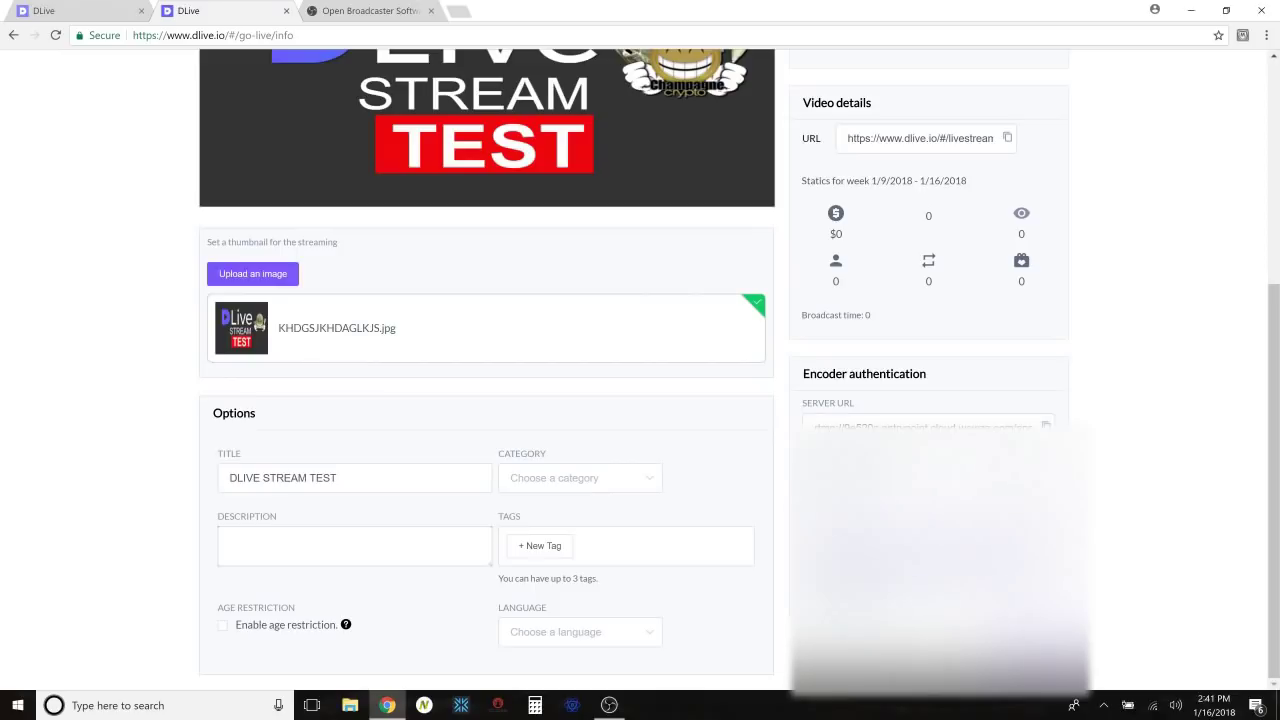
pyautogui.click(625, 705)
pyautogui.write('client23475')
# Enter the account password, save the stream settings, and minimize OBS.
pyautogui.hotkey('alt', 'Tab')
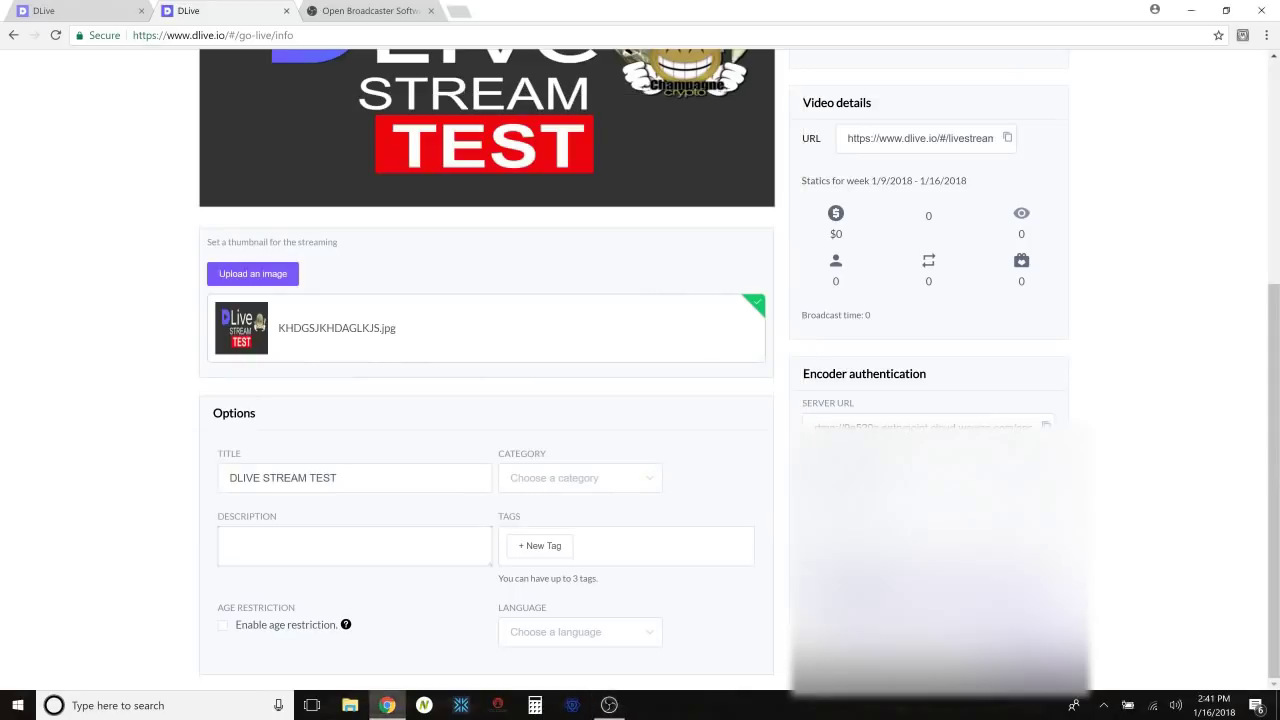
pyautogui.click(606, 707)
pyautogui.click(462, 331)
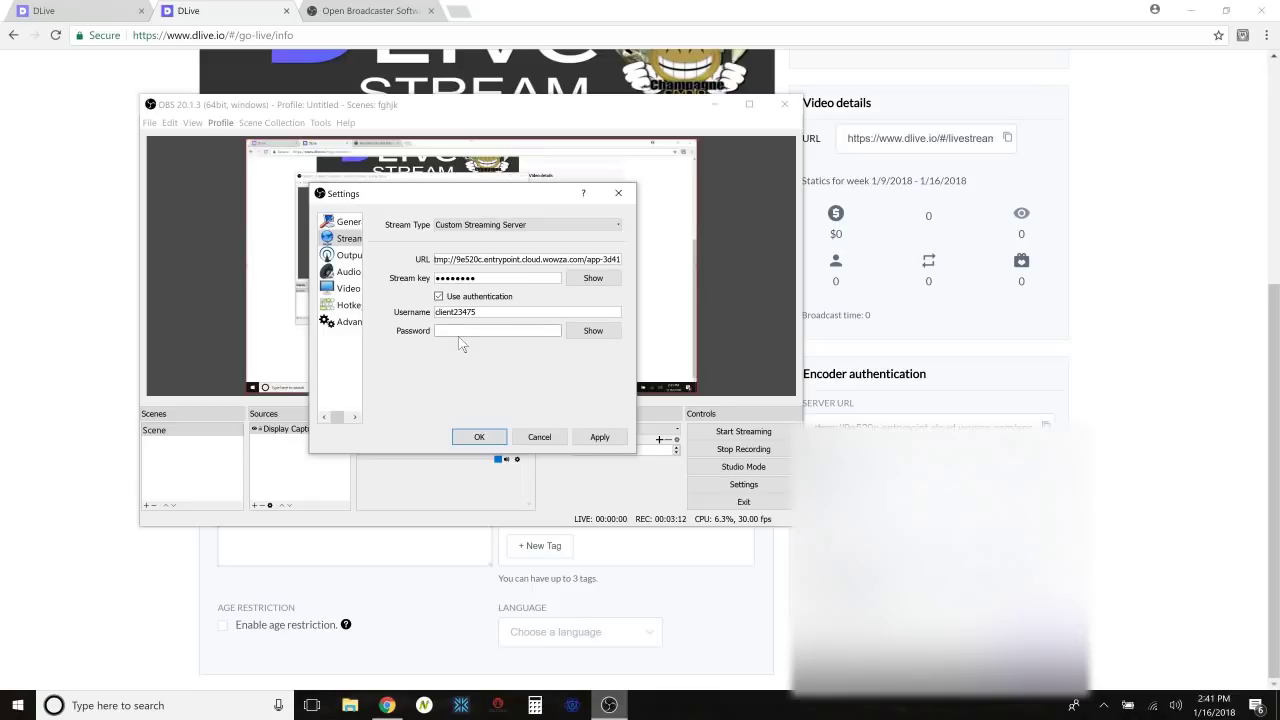
pyautogui.hotkey('ctrl', 'v')
pyautogui.click(484, 437)
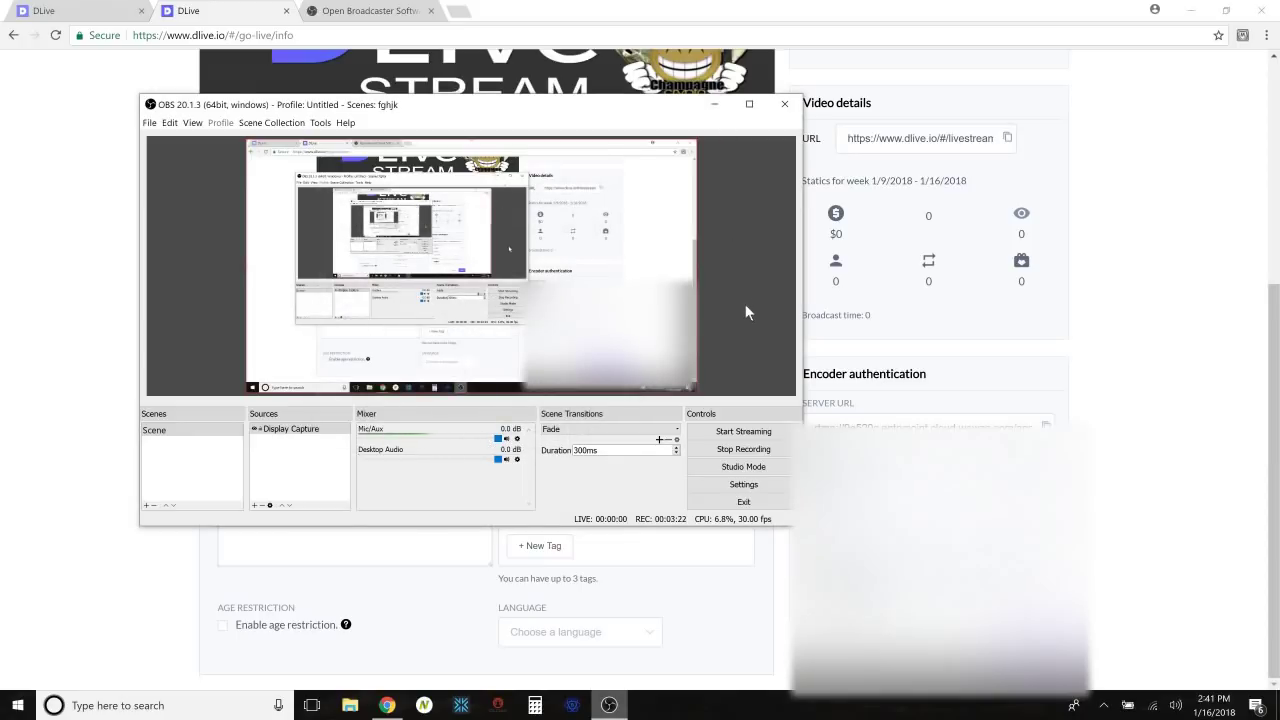
pyautogui.click(714, 105)
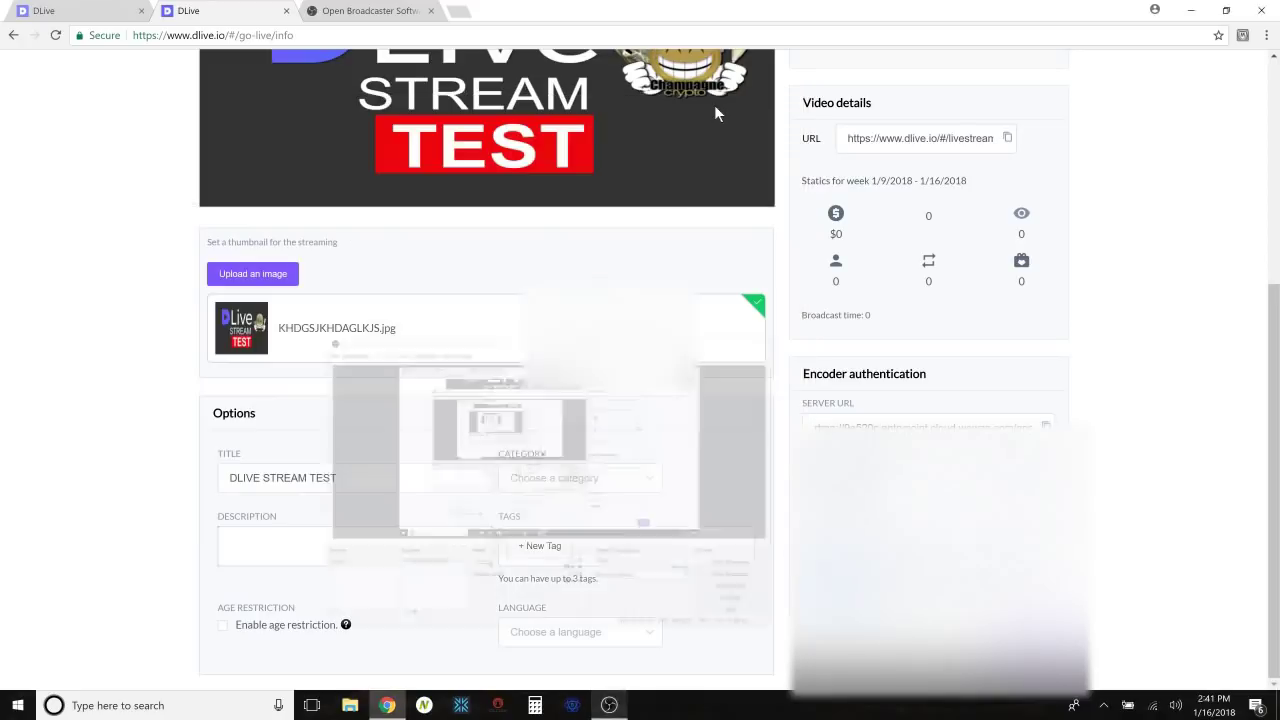
# Write the description 'Testing out Dlive for the first time. kaBOOM that upvote!'.
pyautogui.scroll(6, 688, 279)
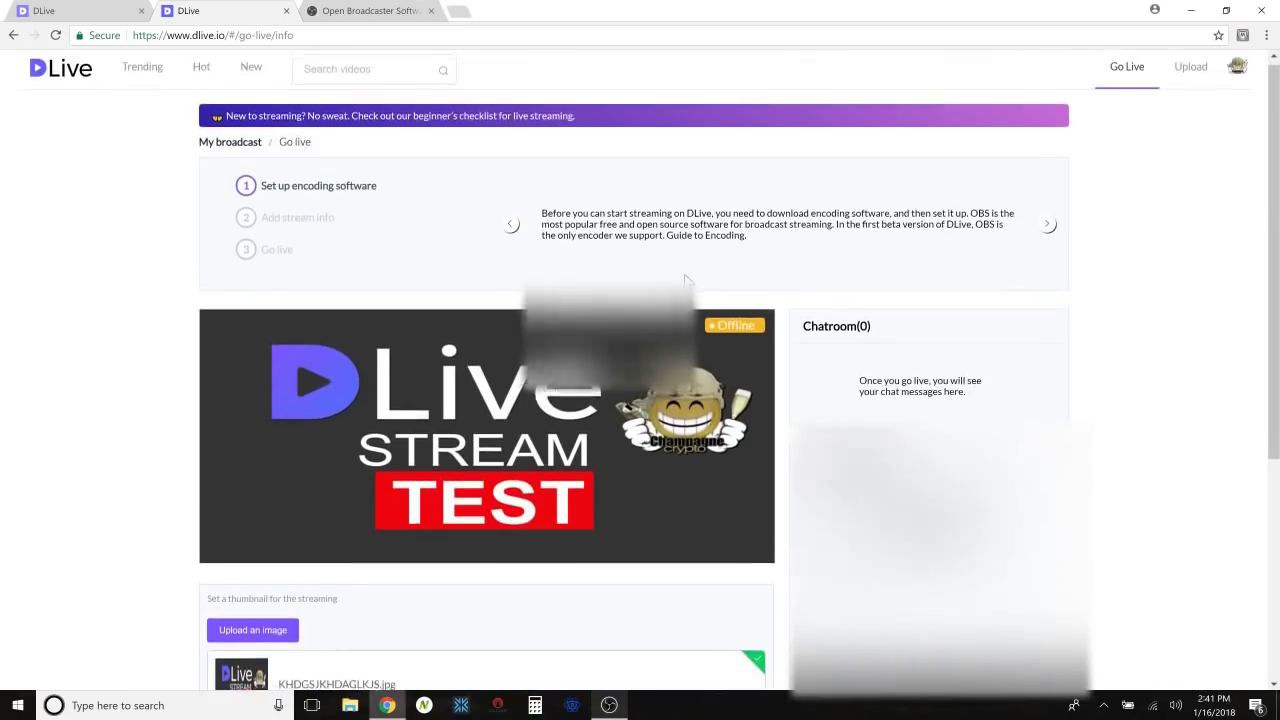
pyautogui.scroll(-3, 688, 280)
pyautogui.scroll(-1, 688, 283)
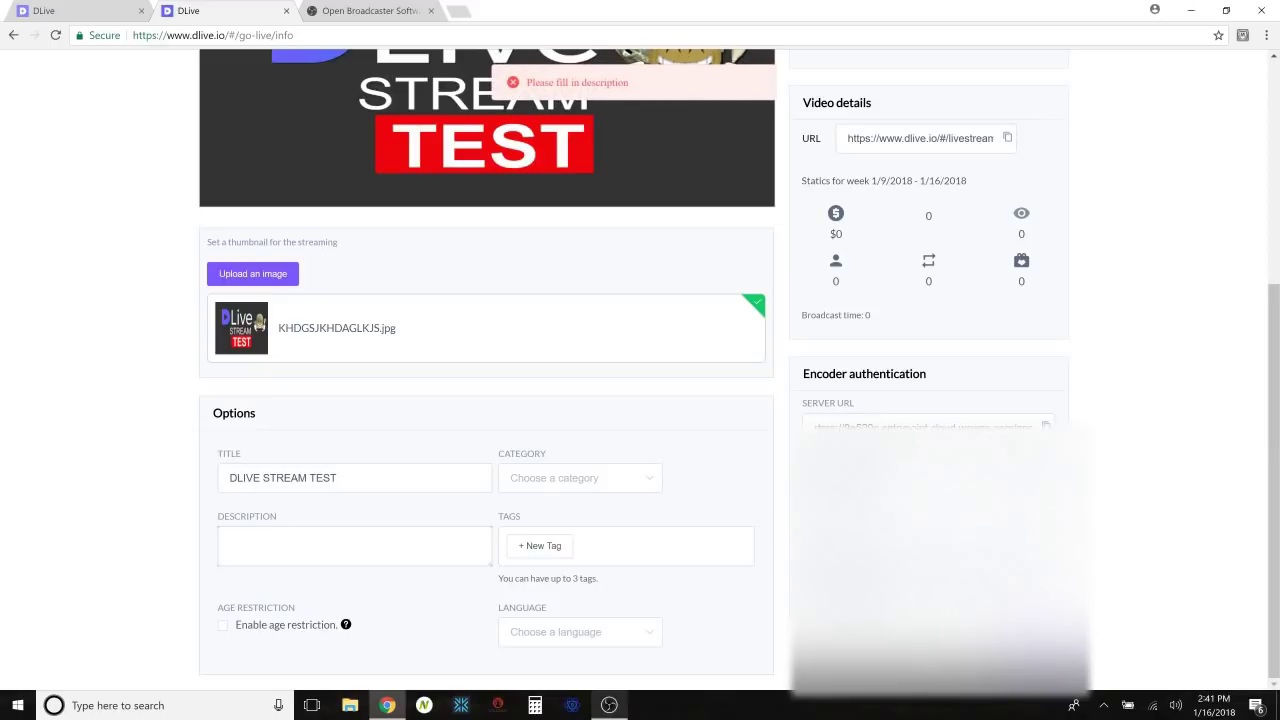
pyautogui.click(230, 540)
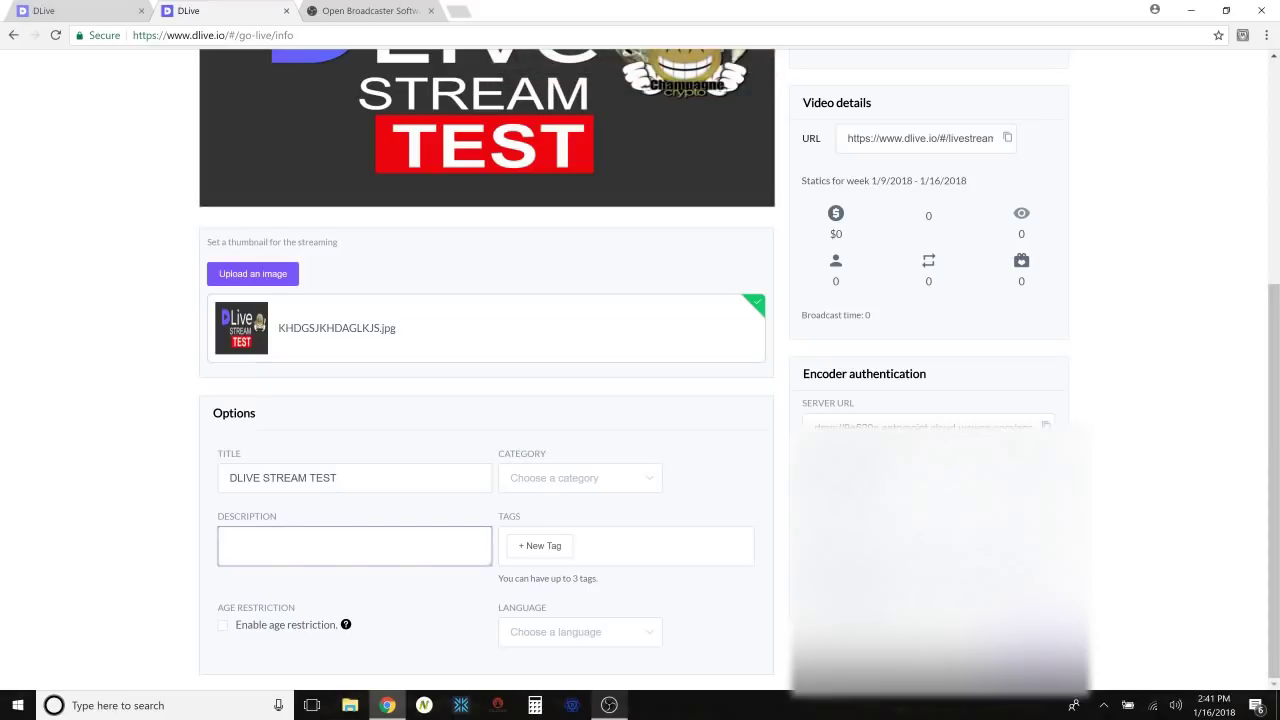
pyautogui.write('Testing out Dlive for the first time. kaBOOM')
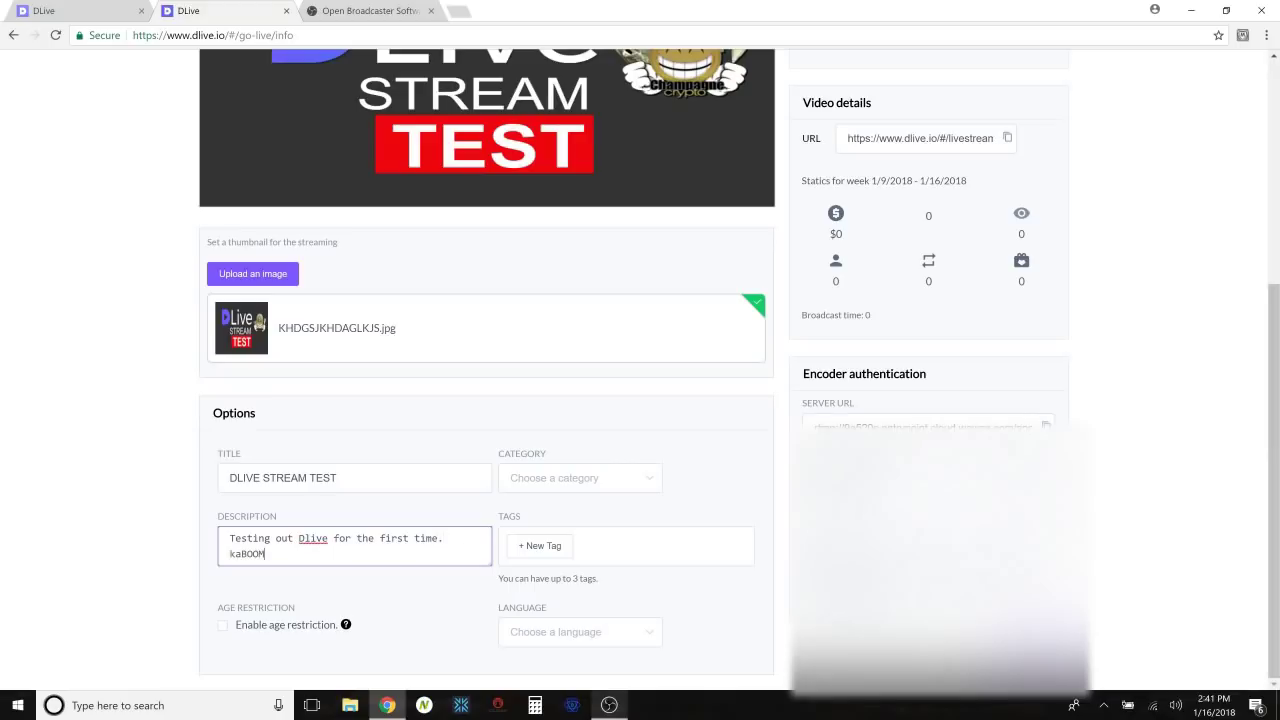
pyautogui.write(' that up')
pyautogui.write('vote!')
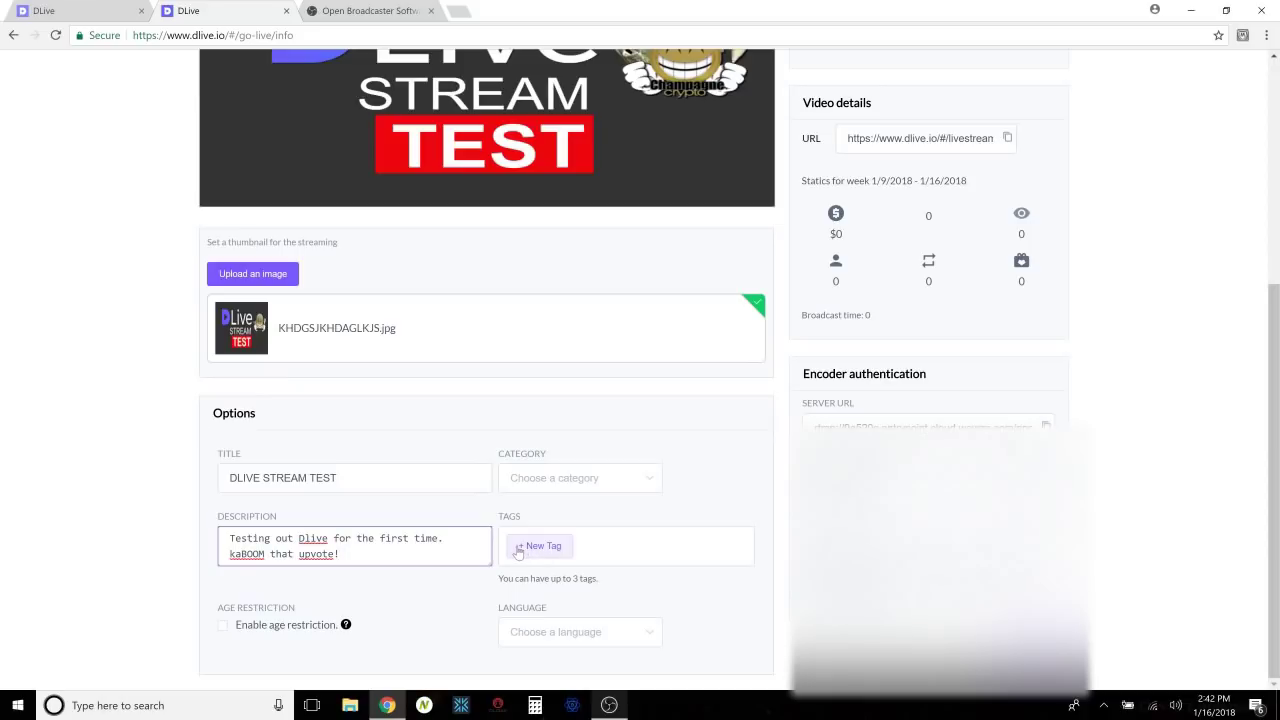
pyautogui.click(520, 550)
# Add the tags dlive, steem and cryptomaniac, and set the stream language to English.
pyautogui.write('dlive')
pyautogui.press('Return')
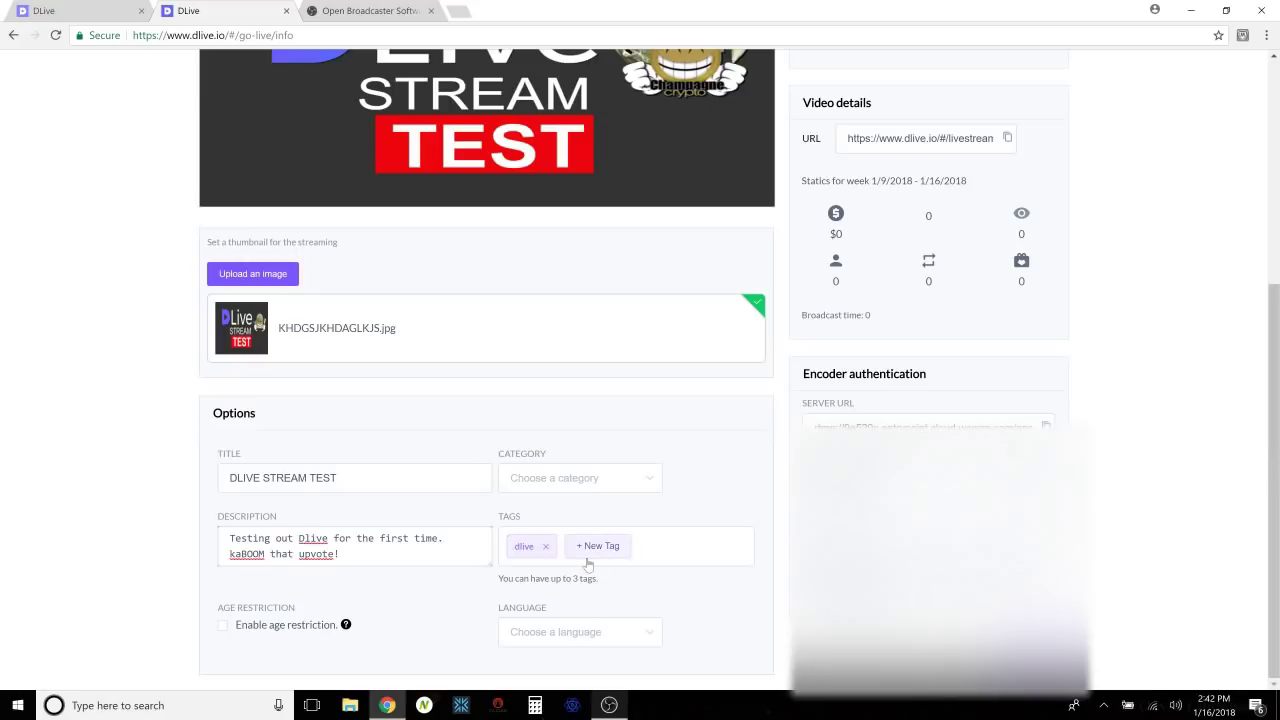
pyautogui.click(590, 548)
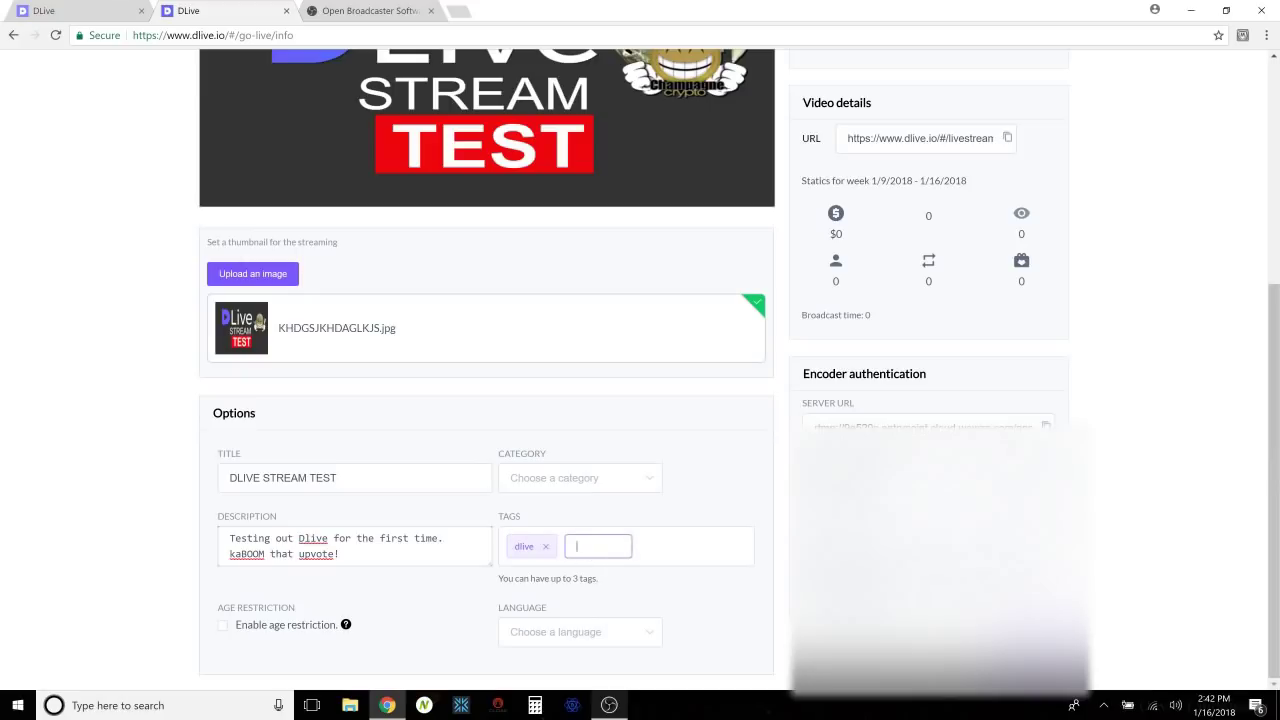
pyautogui.write('steem')
pyautogui.press('Return')
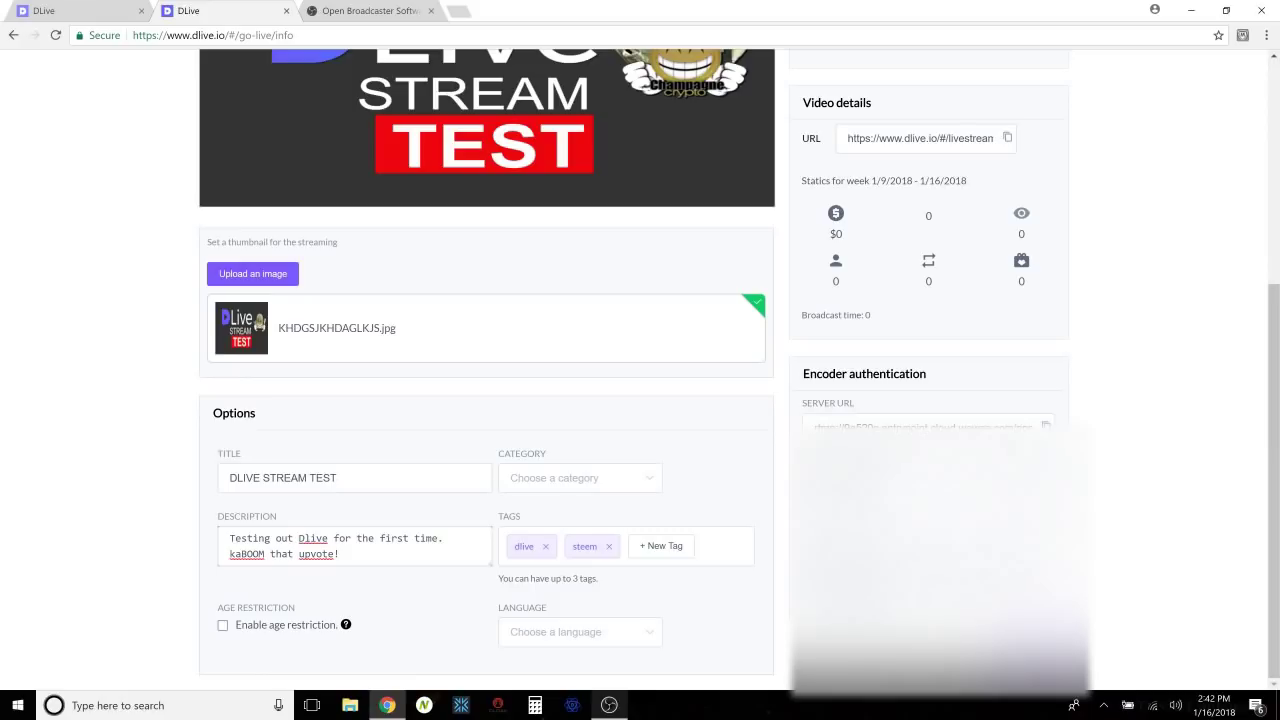
pyautogui.click(645, 546)
pyautogui.write('cryptomaniac')
pyautogui.press('Return')
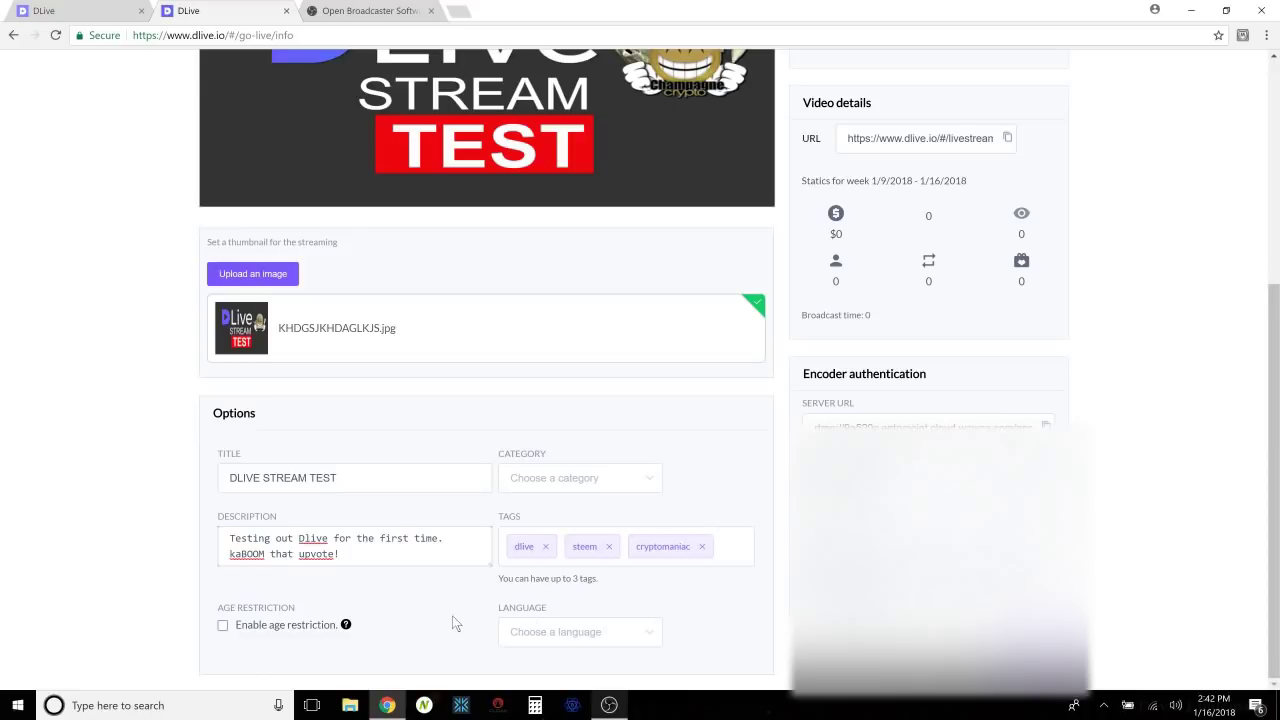
pyautogui.click(589, 633)
pyautogui.click(544, 546)
# Open the stream's URL in a new tab, then set the category to Learning.
pyautogui.click(971, 139)
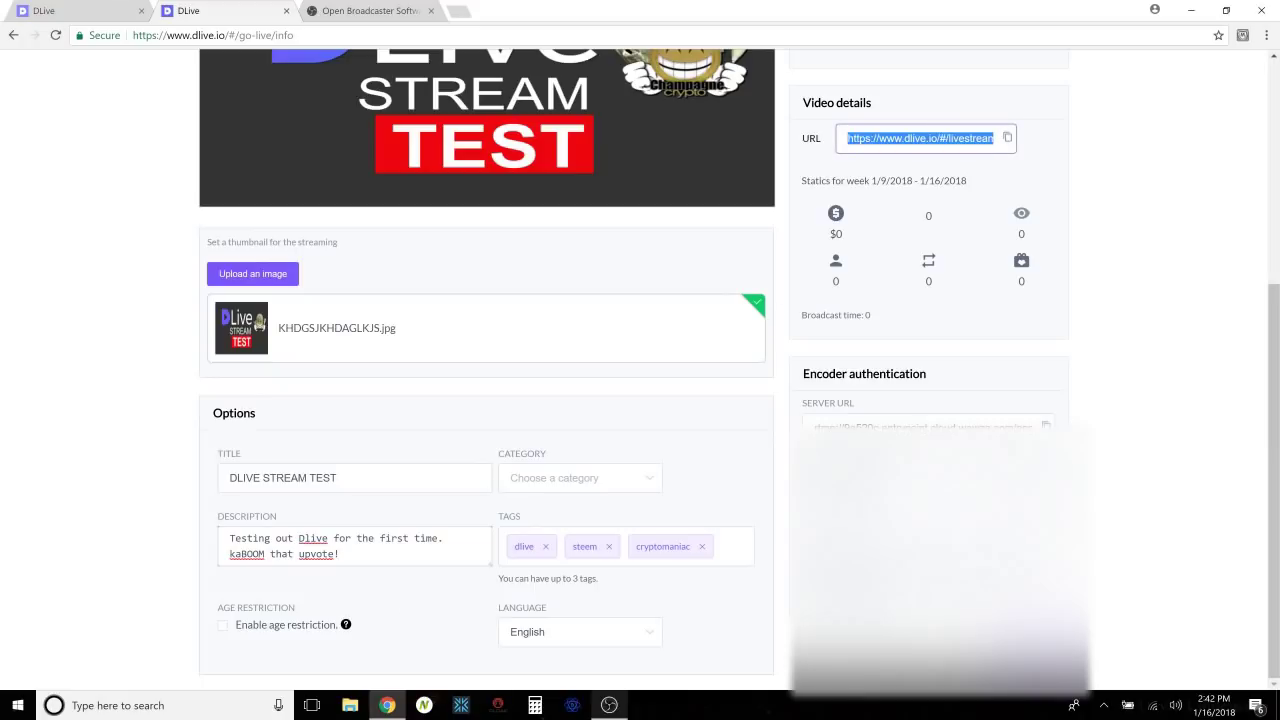
pyautogui.hotkey('ctrl', 't')
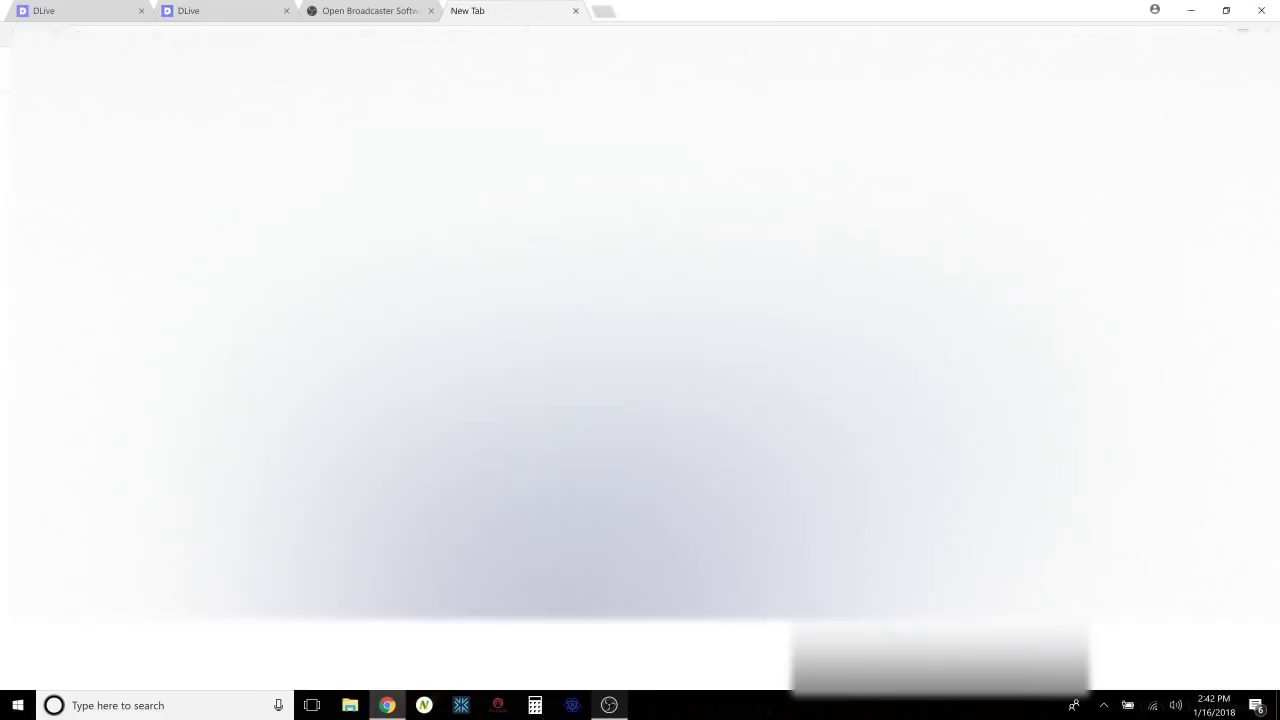
pyautogui.hotkey('ctrl', 'v')
pyautogui.press('Return')
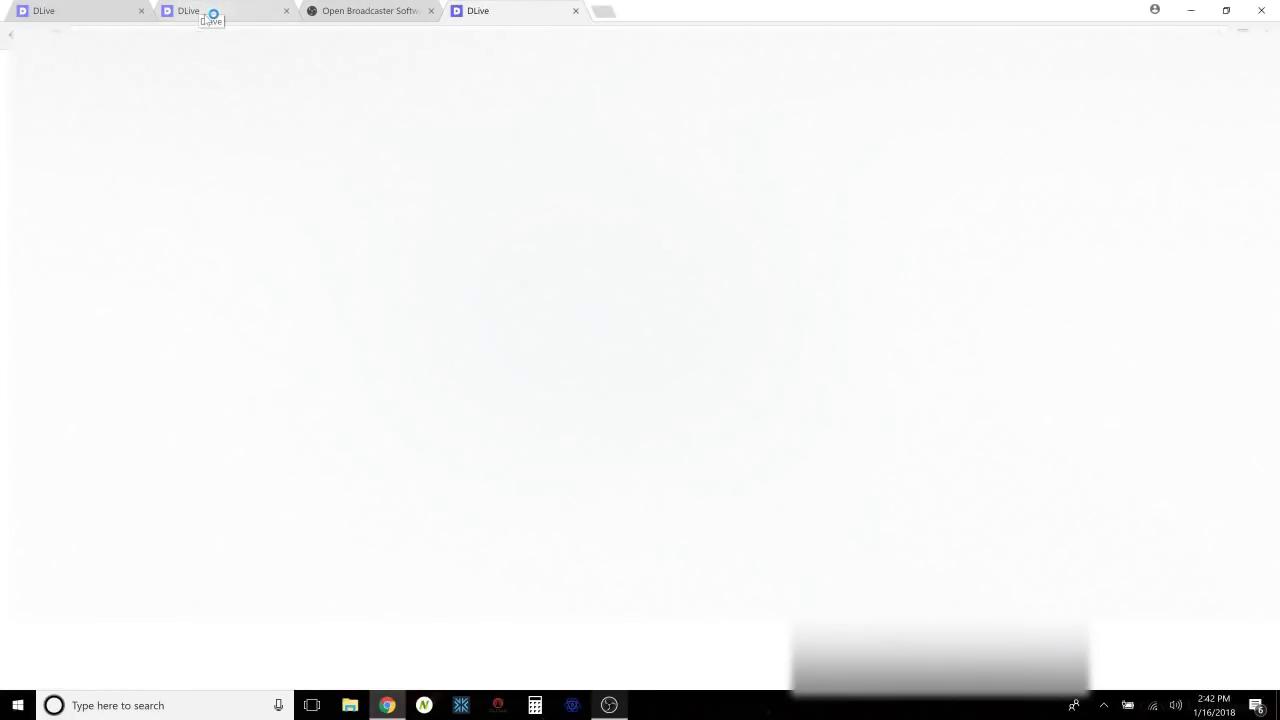
pyautogui.click(211, 12)
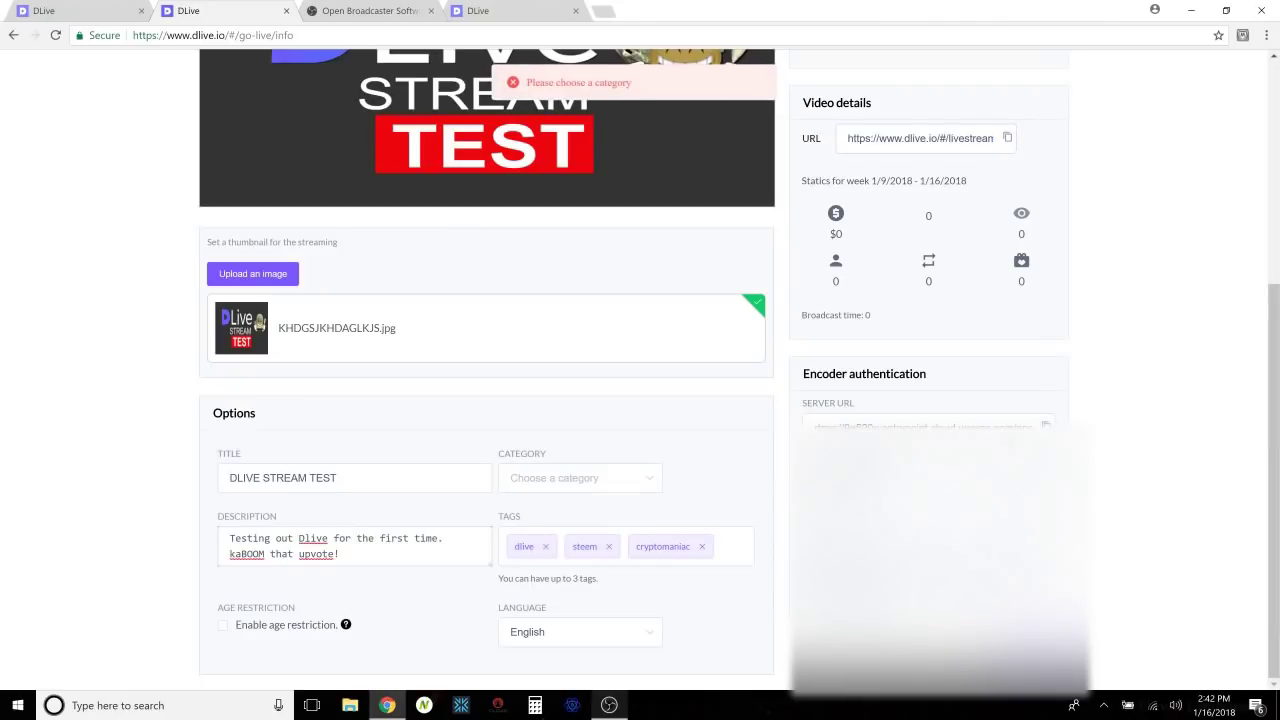
pyautogui.click(582, 480)
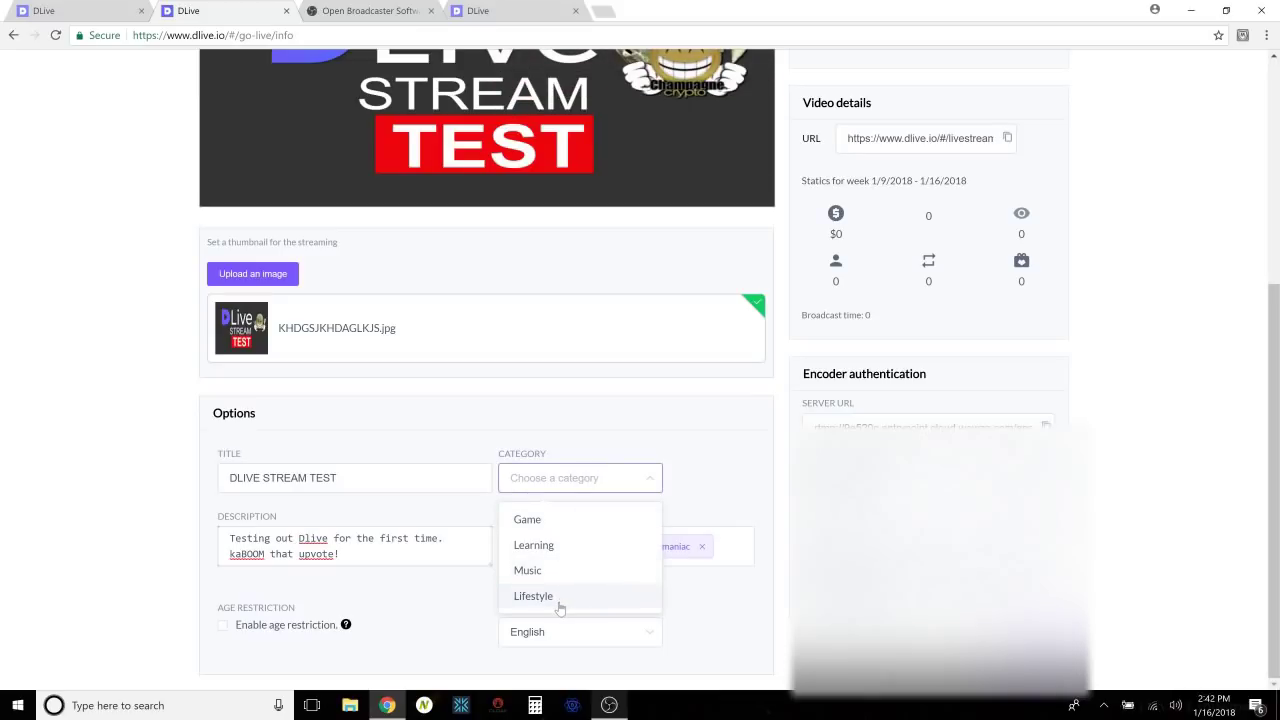
pyautogui.click(569, 548)
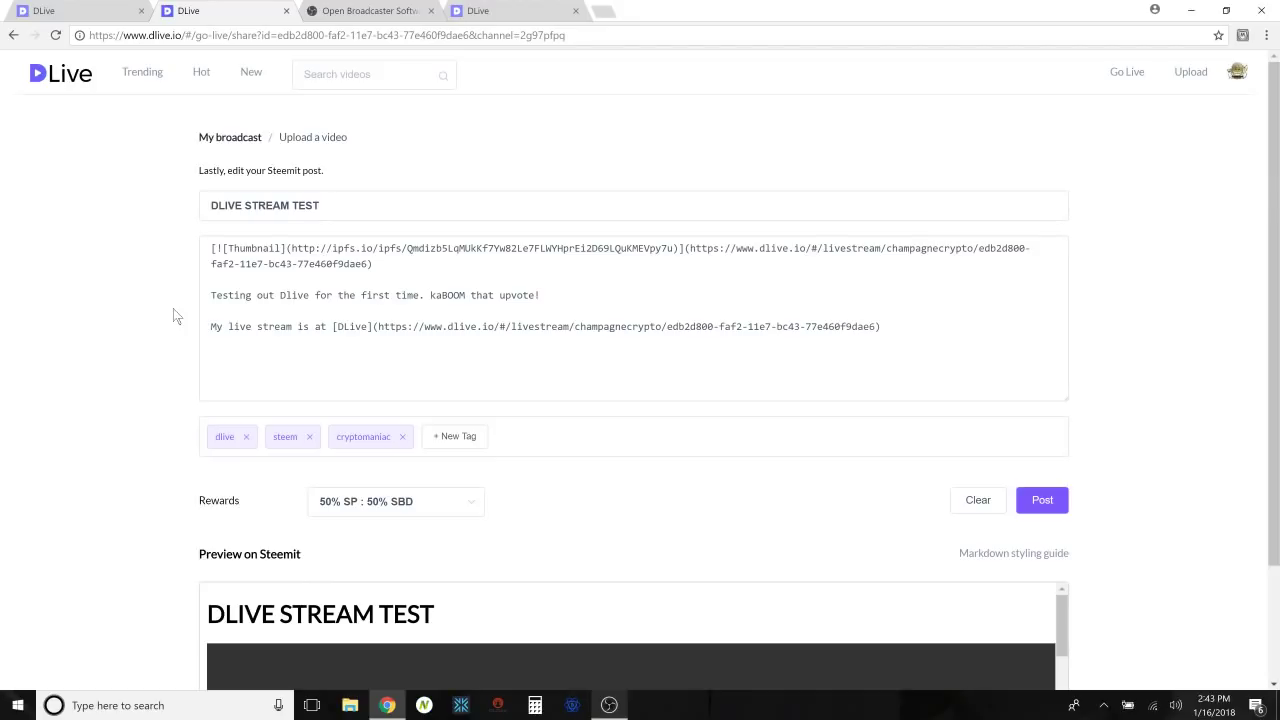
# Review the Steemit draft with the DLIVE STREAM TEST title, stream links and preview.
pyautogui.scroll(-1, 173, 316)
pyautogui.scroll(-1, 172, 388)
pyautogui.scroll(2, 173, 388)
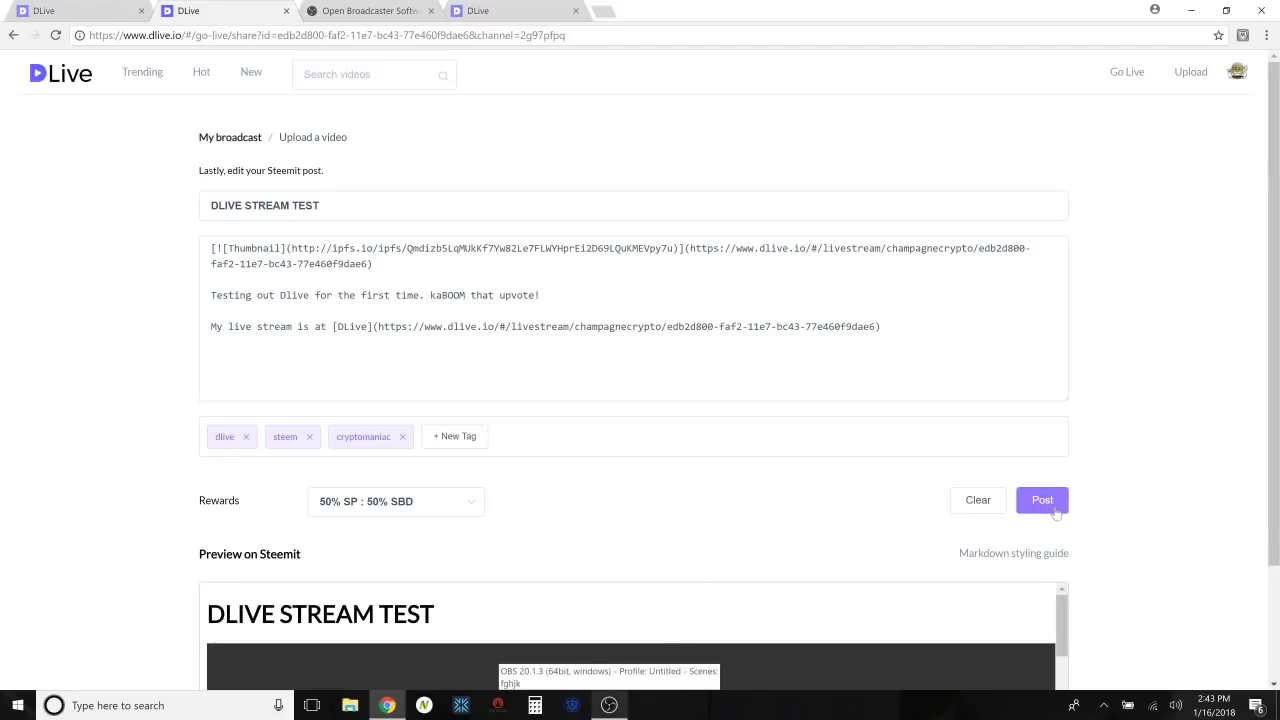
# Post to Steemit, start the DLive broadcast, and start streaming from OBS.
pyautogui.click(1050, 510)
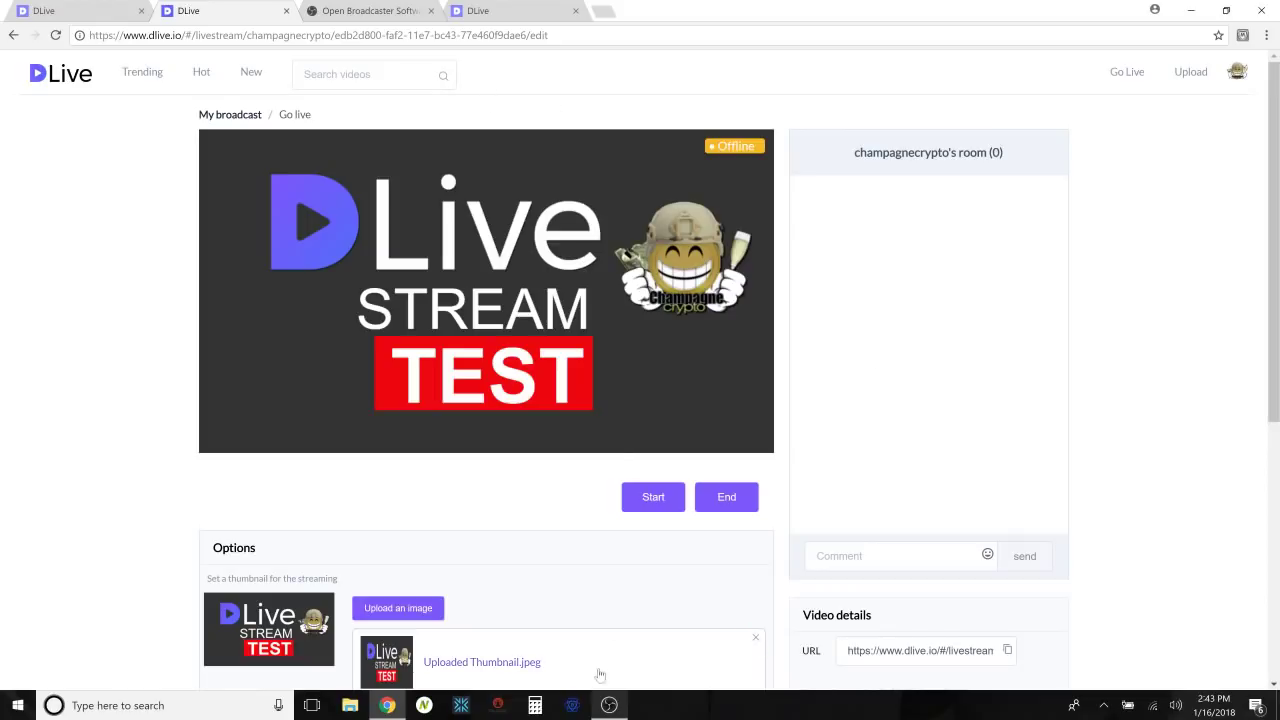
pyautogui.click(654, 499)
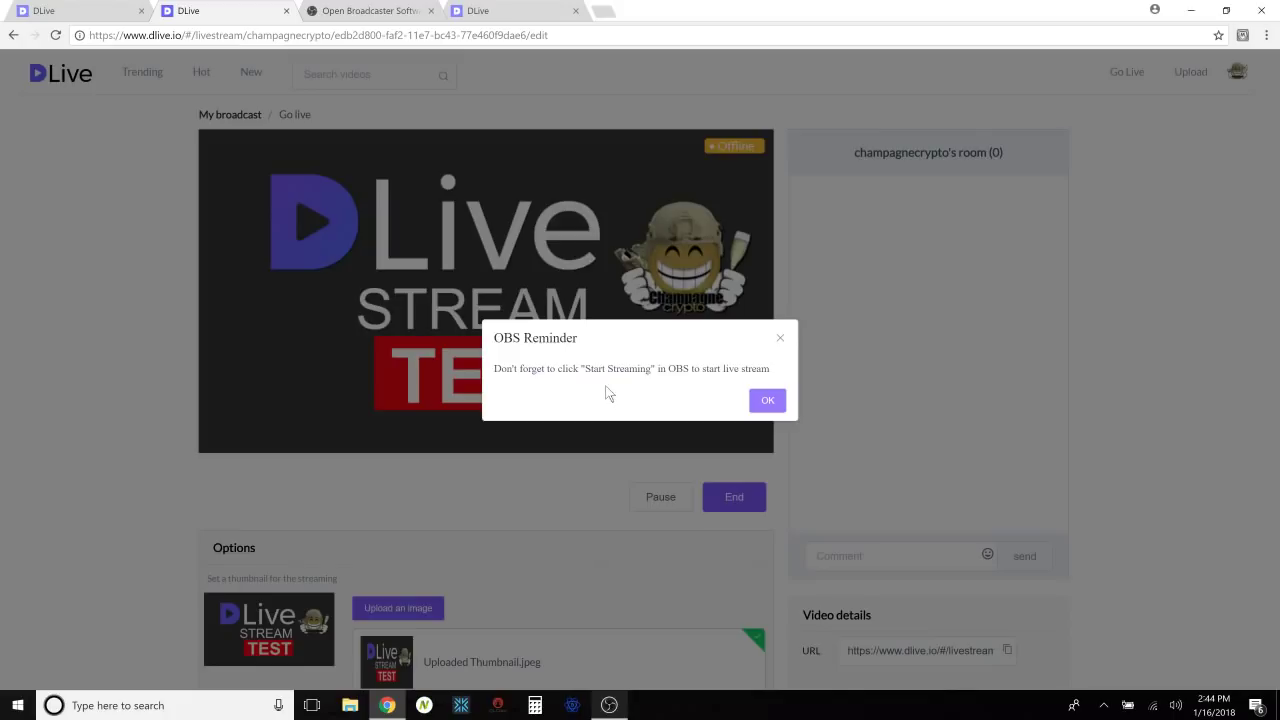
pyautogui.click(612, 706)
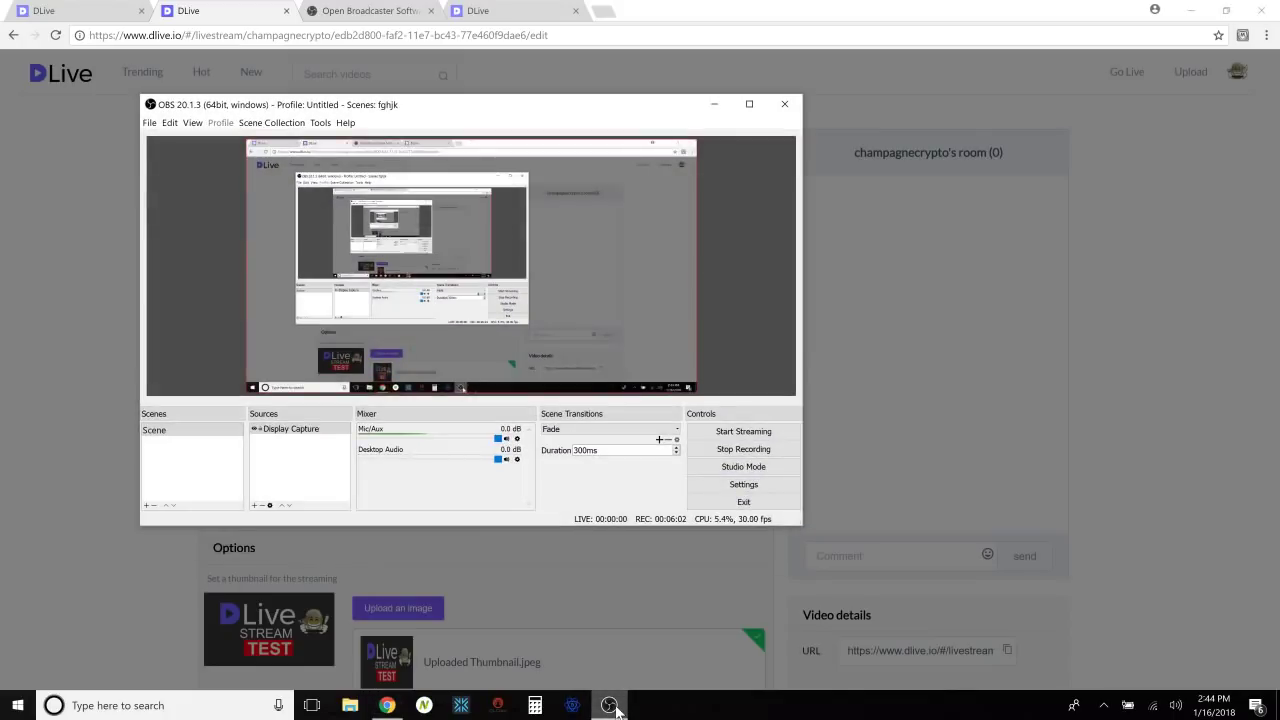
pyautogui.click(740, 433)
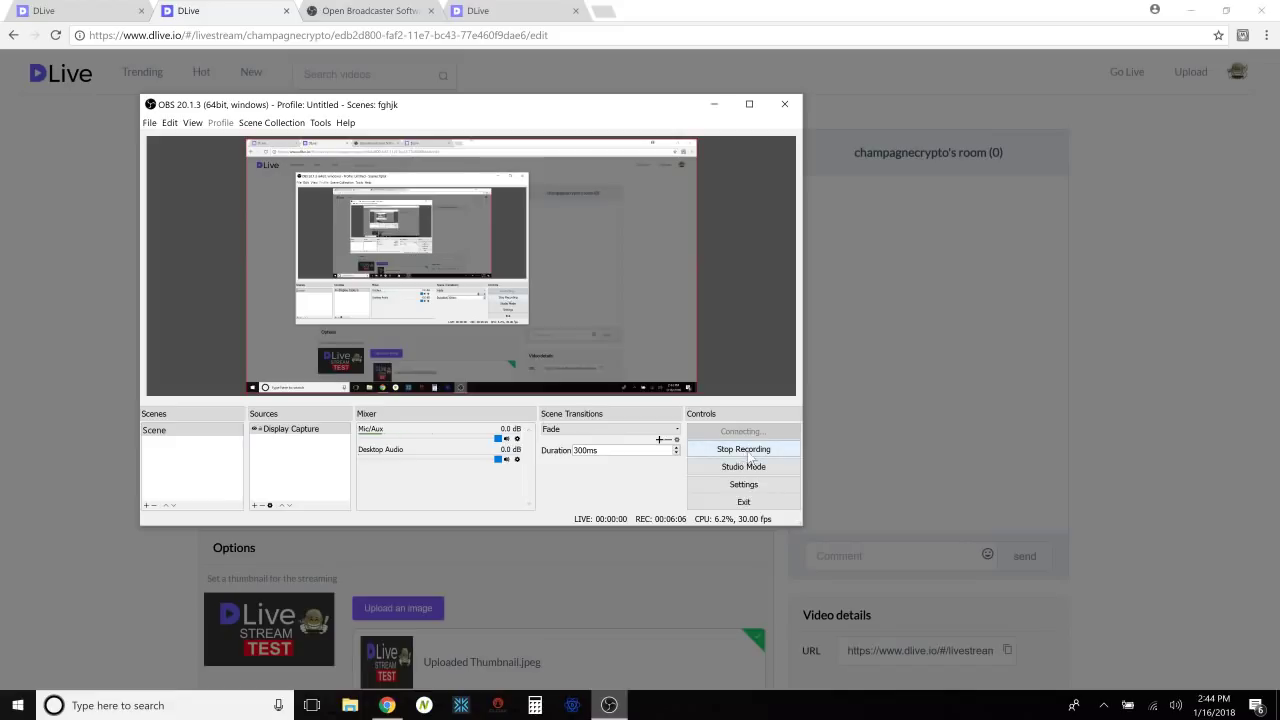